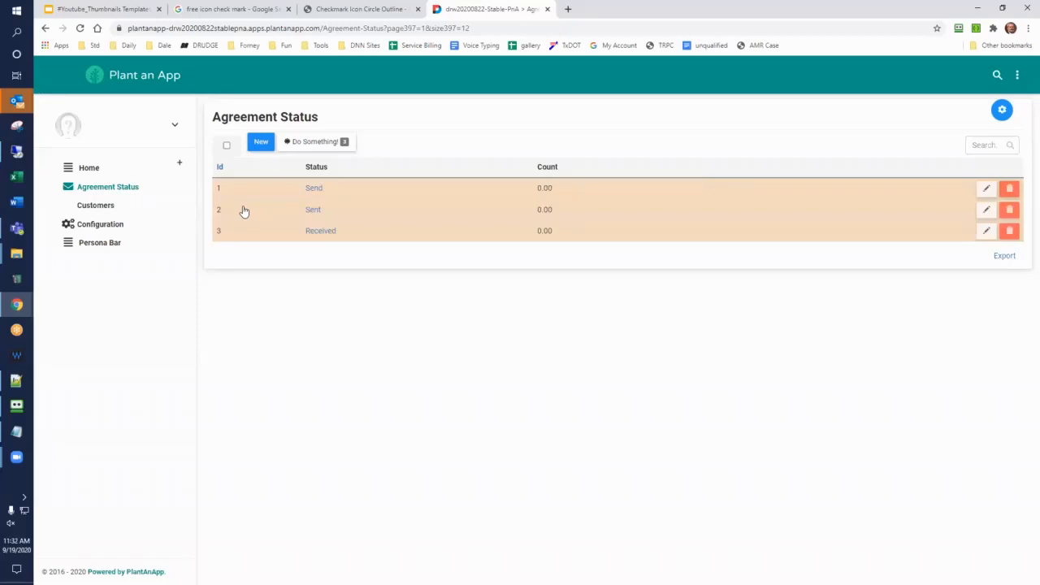
Step: Find the free Checkmark Icon Circle Outline from the image search results and open its download page
{"action": "left_click", "coordinate": [232, 10]}
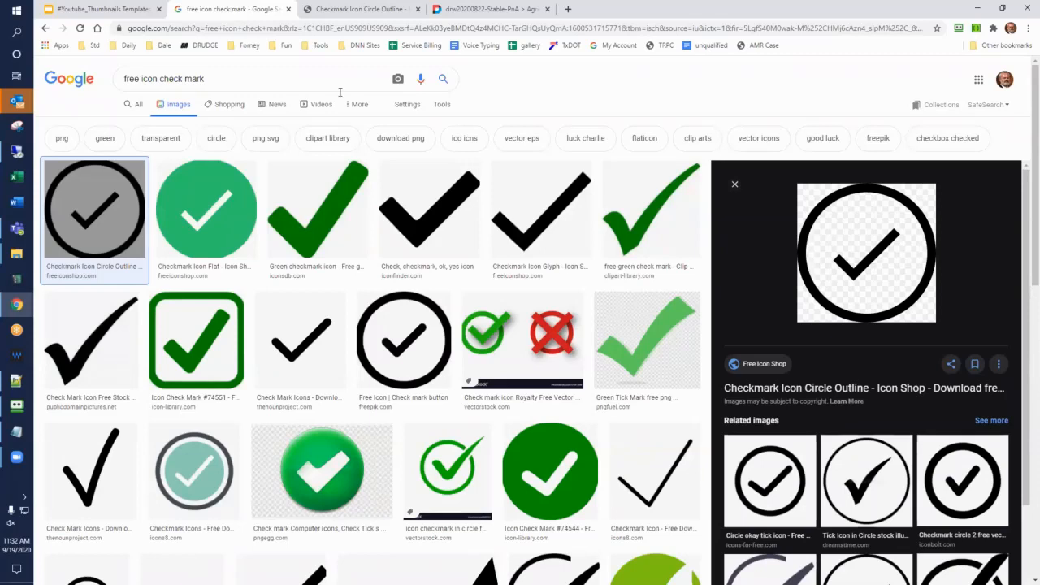
{"action": "left_click", "coordinate": [882, 298]}
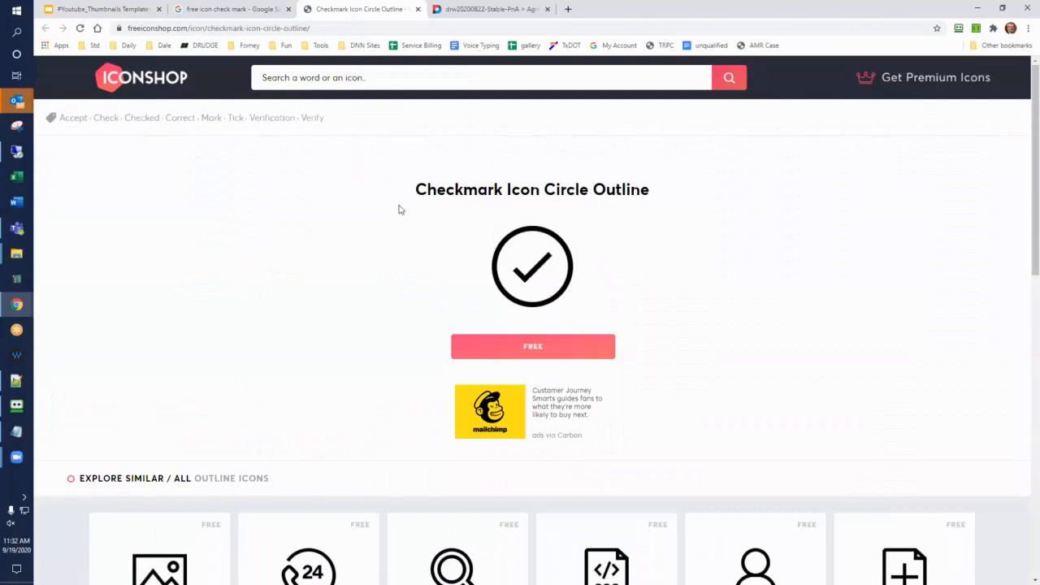
{"action": "left_click", "coordinate": [540, 358]}
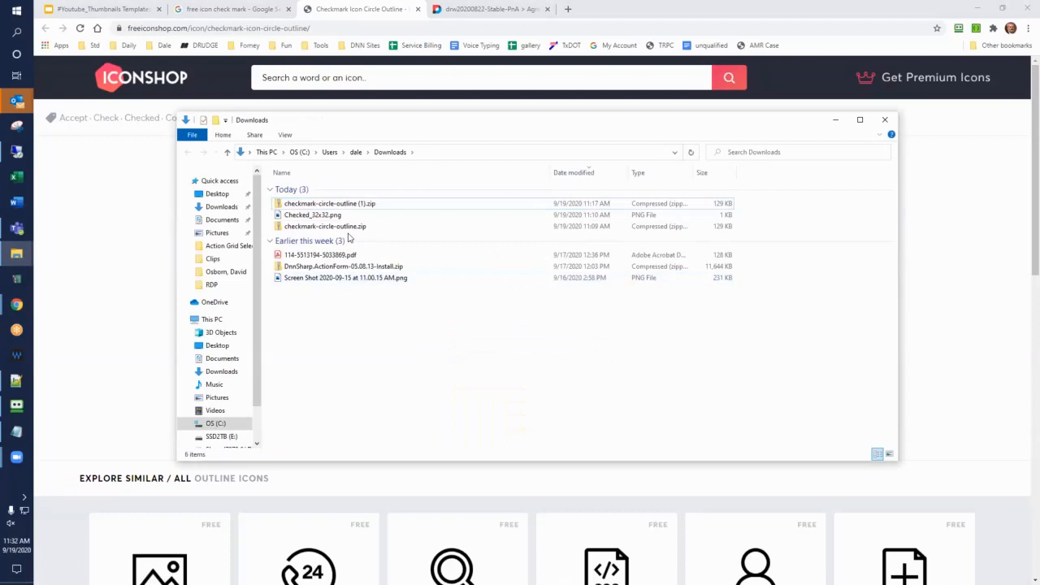
Step: View Checked_32x32.png from the Downloads folder in Paint and close it
{"action": "right_click", "coordinate": [319, 218]}
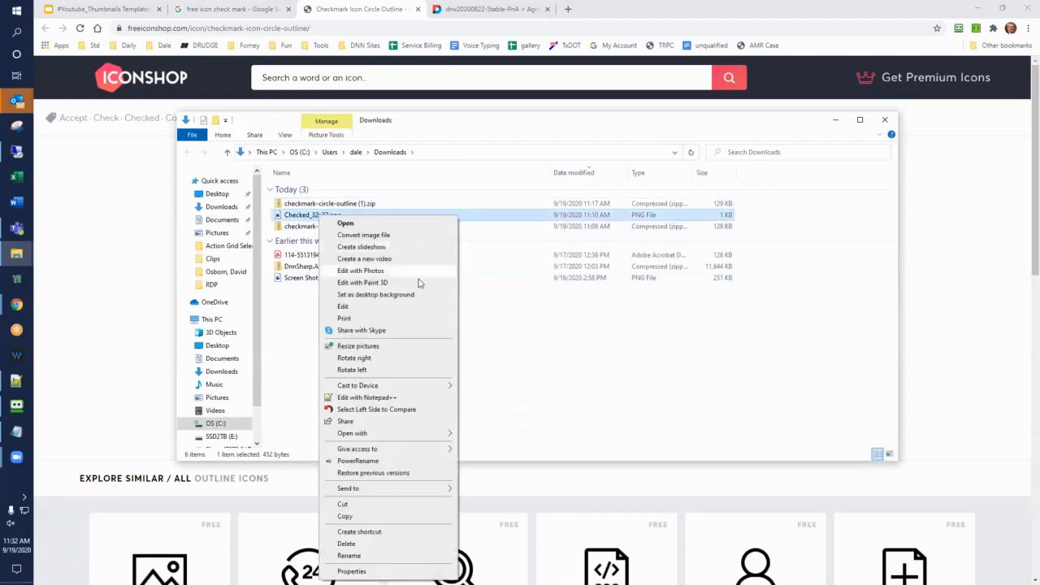
{"action": "left_click", "coordinate": [329, 307]}
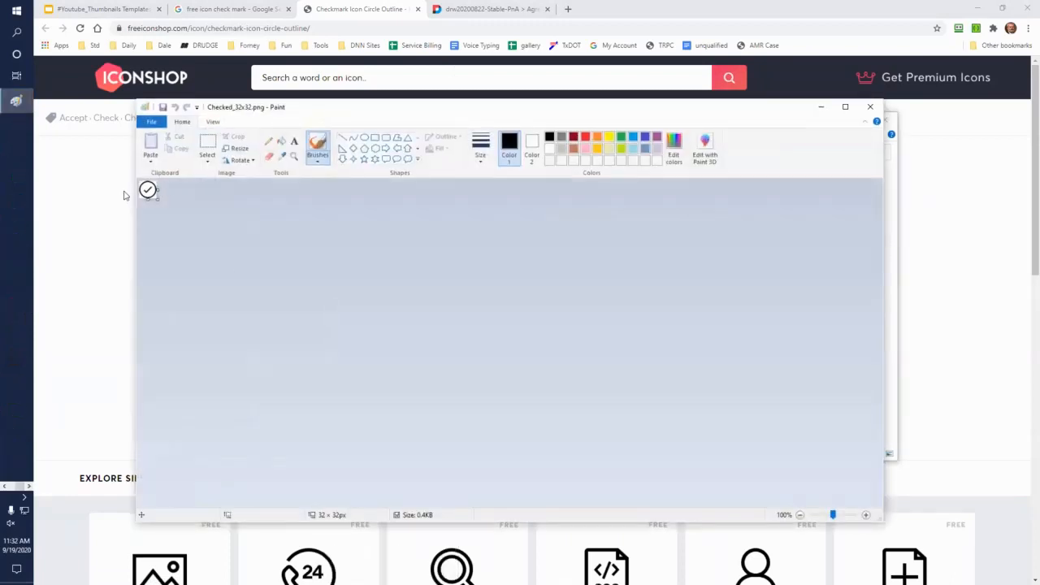
{"action": "left_click", "coordinate": [870, 106]}
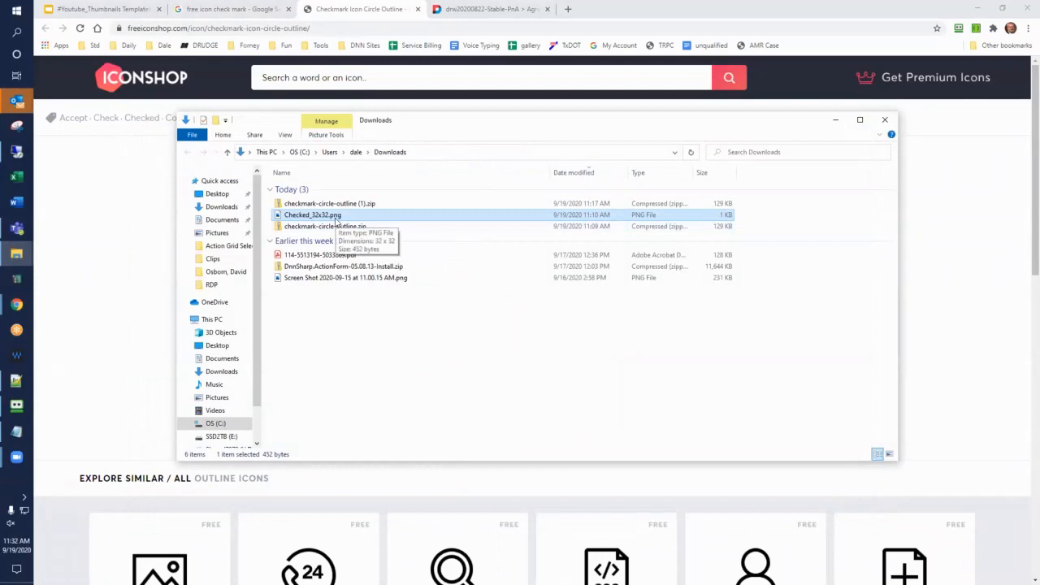
Step: Duplicate Checked_32x32.png in the Downloads folder and rename the copy UnChecked_32x32.png
{"action": "key", "text": "ctrl+v"}
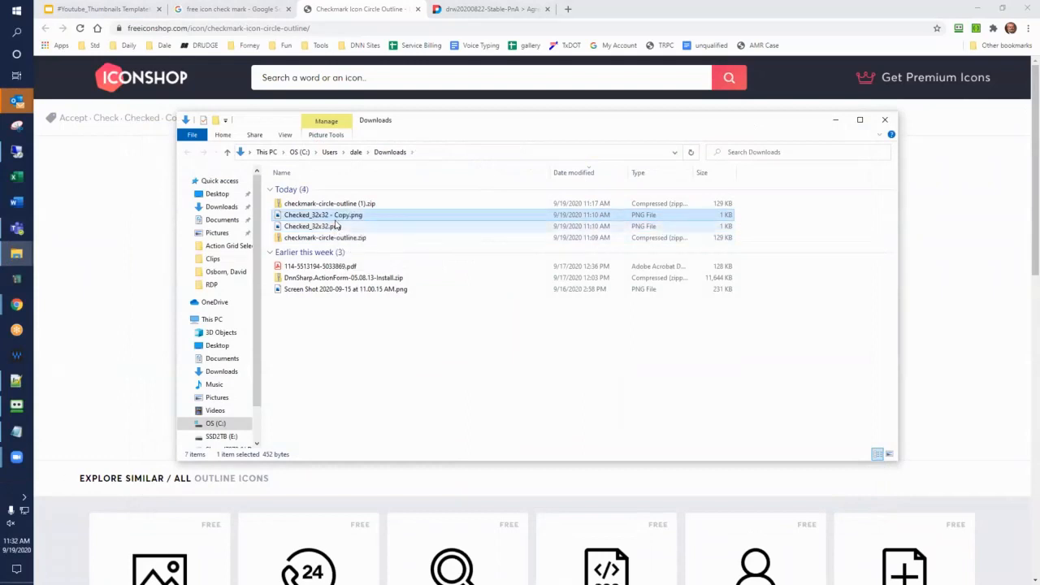
{"action": "key", "text": "F2"}
{"action": "key", "text": "Home"}
{"action": "type", "text": "Un"}
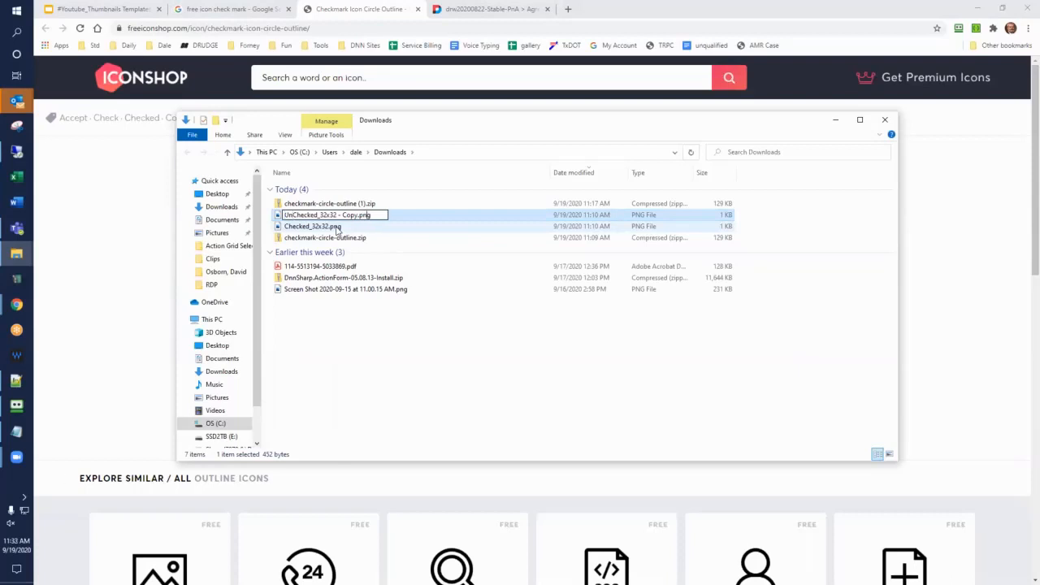
{"action": "key", "text": "BackSpace"}
{"action": "key", "text": "BackSpace"}
{"action": "key", "text": "BackSpace"}
{"action": "key", "text": "BackSpace"}
{"action": "key", "text": "BackSpace"}
{"action": "key", "text": "BackSpace"}
{"action": "key", "text": "BackSpace"}
{"action": "key", "text": "Return"}
Step: Open UnChecked_32x32.png in Paint and erase the check mark inside the circle, including its leftover pixels
{"action": "right_click", "coordinate": [335, 229]}
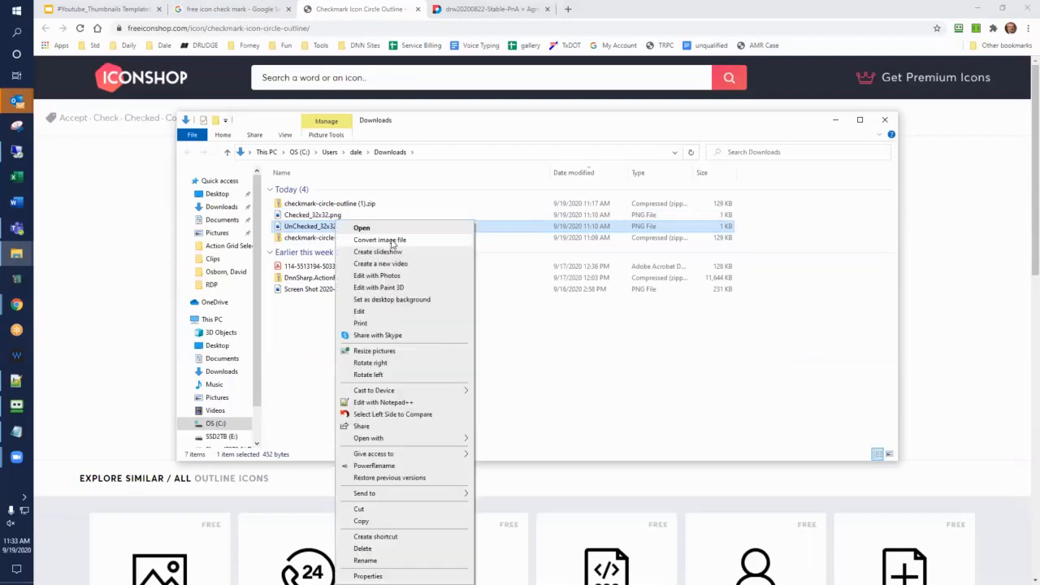
{"action": "left_click", "coordinate": [362, 307]}
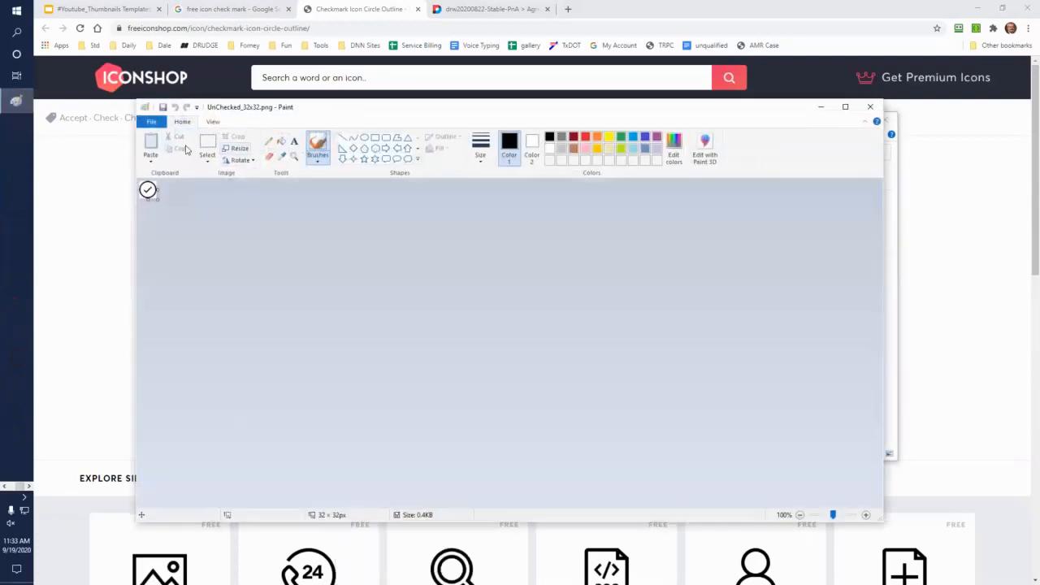
{"action": "left_click", "coordinate": [213, 122]}
{"action": "left_click", "coordinate": [177, 143]}
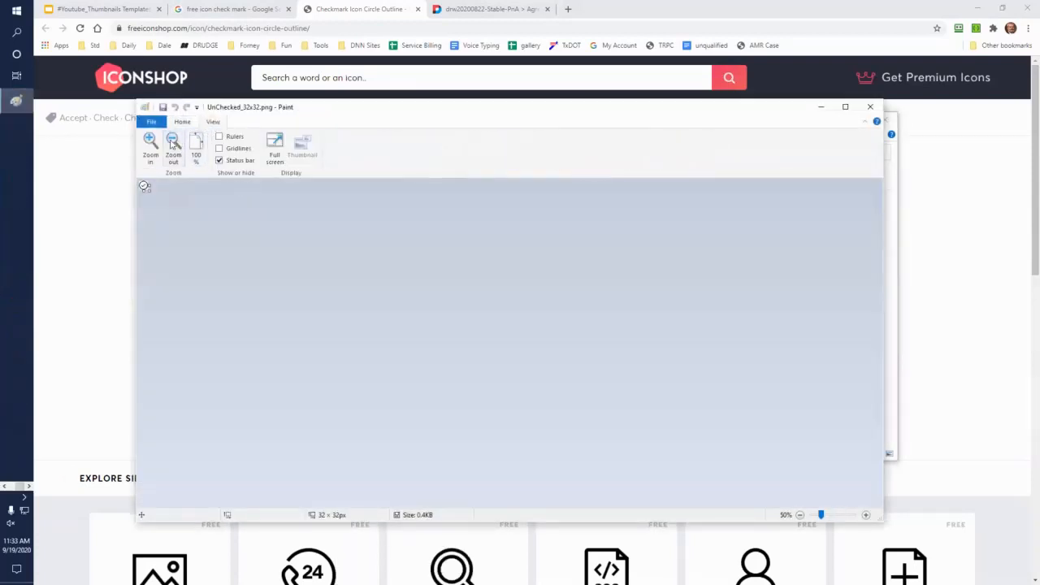
{"action": "left_click", "coordinate": [158, 144]}
{"action": "left_click", "coordinate": [159, 144]}
{"action": "left_click", "coordinate": [159, 145]}
{"action": "left_click", "coordinate": [159, 144]}
{"action": "left_click", "coordinate": [160, 144]}
{"action": "left_click", "coordinate": [160, 145]}
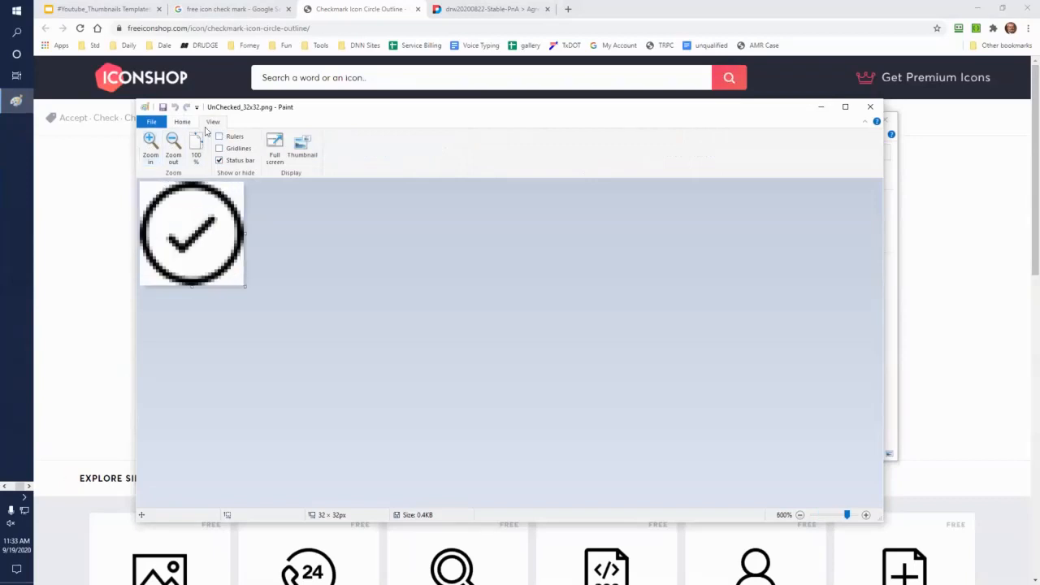
{"action": "left_click", "coordinate": [180, 123]}
{"action": "left_click", "coordinate": [207, 145]}
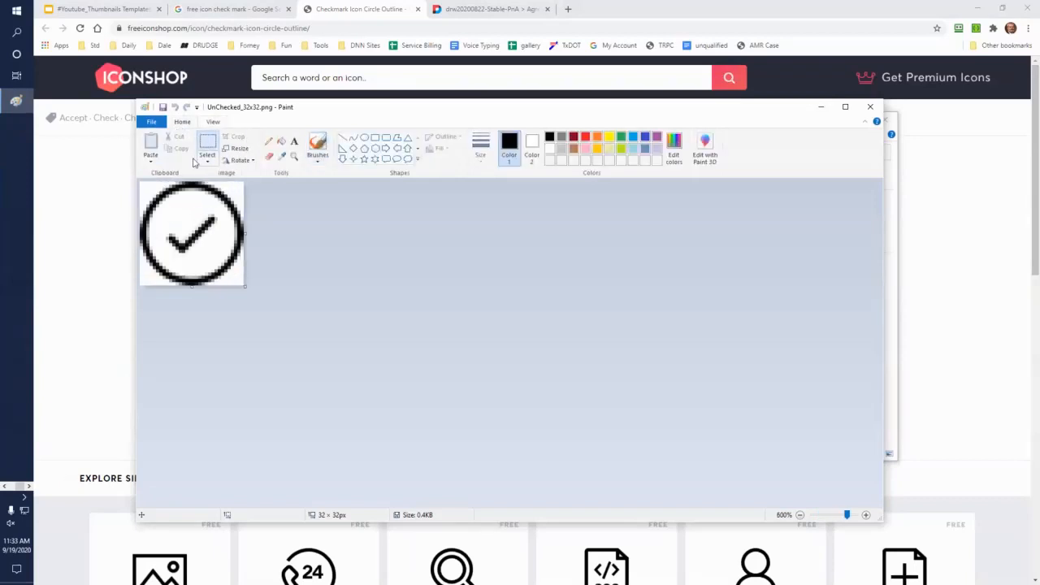
{"action": "left_click_drag", "start_coordinate": [161, 208], "coordinate": [219, 254]}
{"action": "key", "text": "Delete"}
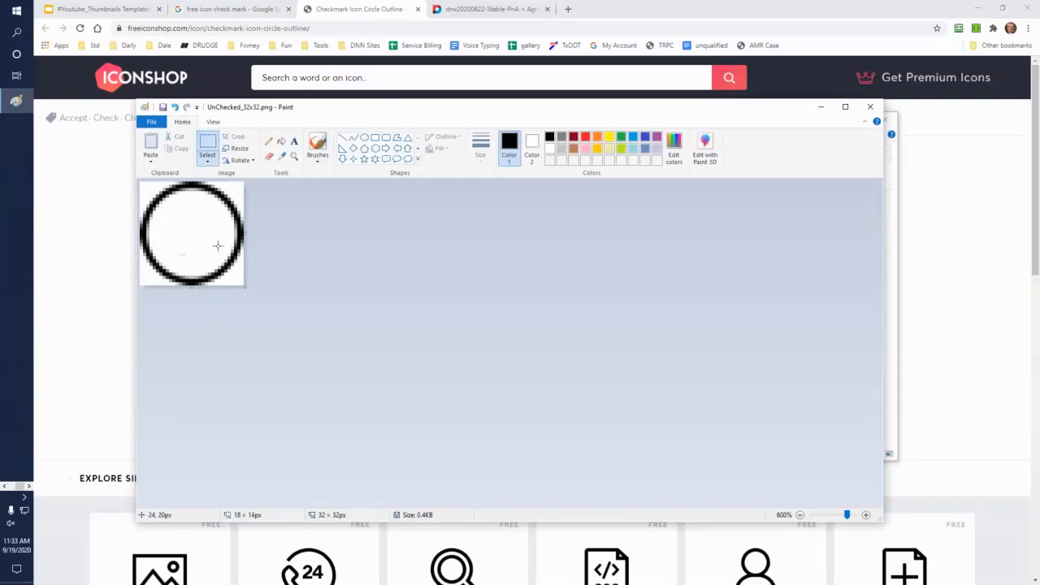
{"action": "left_click_drag", "start_coordinate": [171, 242], "coordinate": [195, 258]}
{"action": "key", "text": "Delete"}
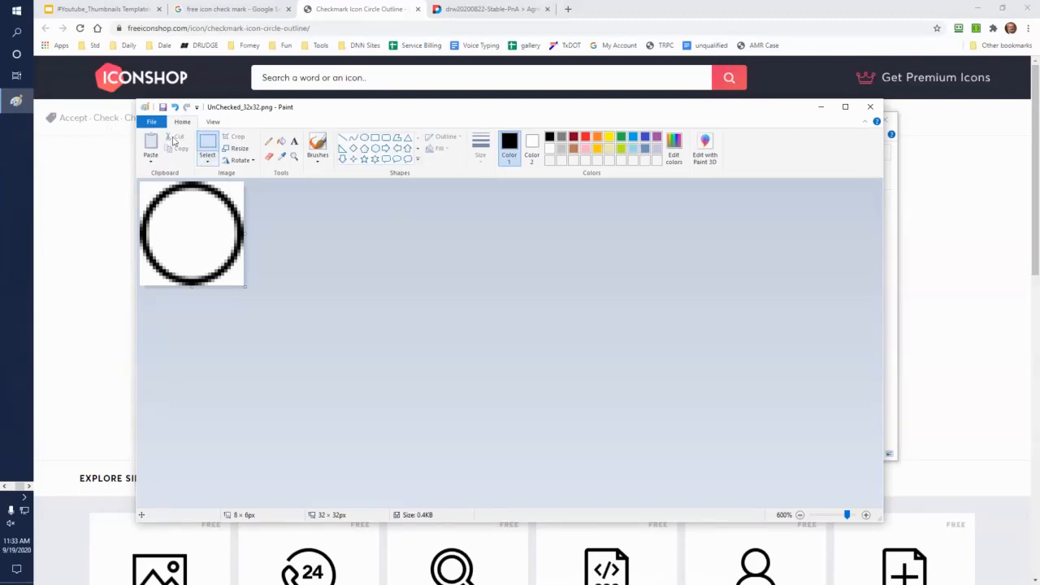
Step: Save the edited UnChecked_32x32.png, close Paint and dismiss the Downloads window
{"action": "left_click", "coordinate": [151, 121]}
{"action": "left_click", "coordinate": [164, 188]}
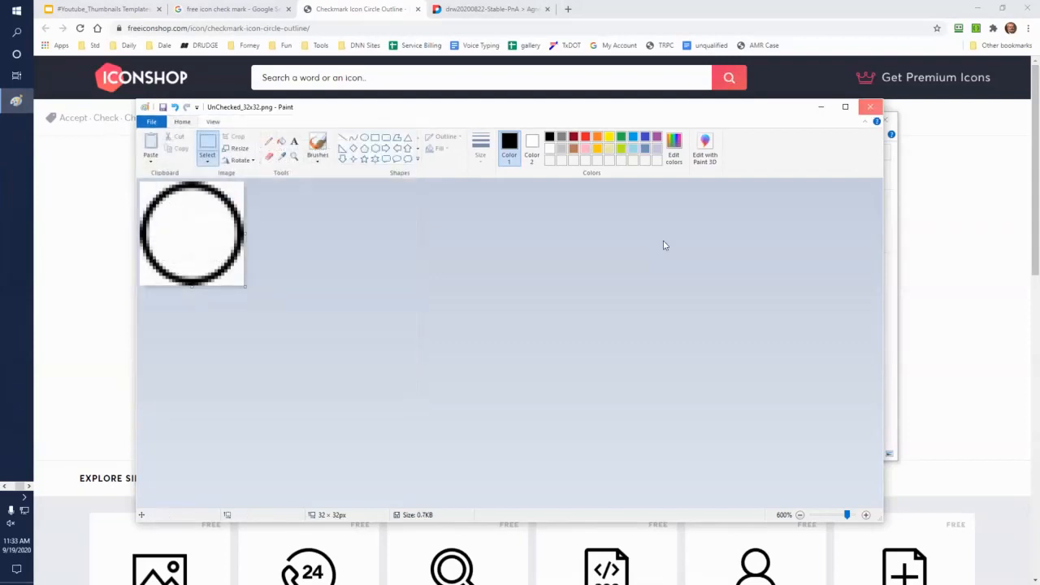
{"action": "left_click", "coordinate": [870, 107]}
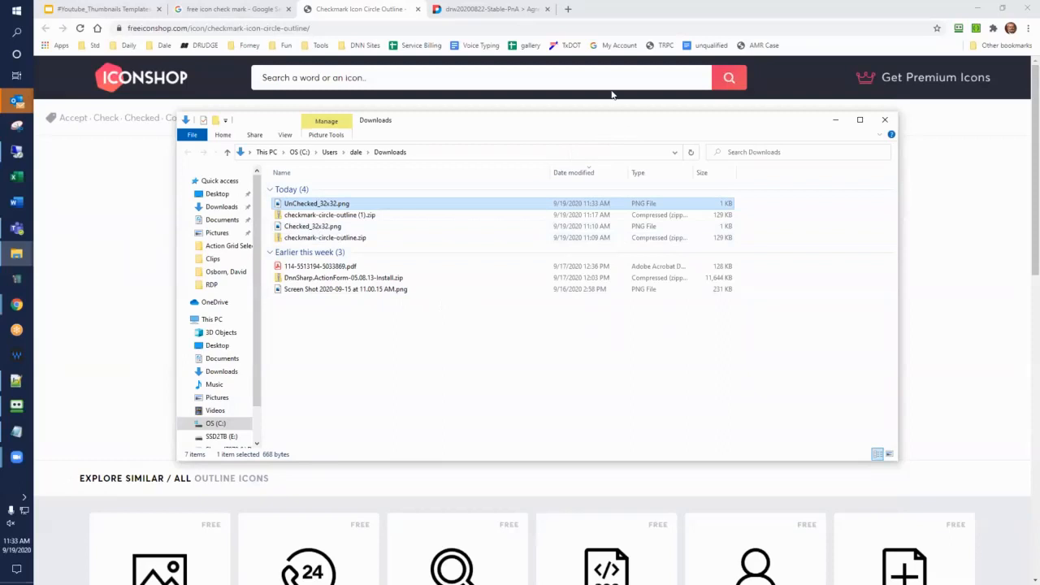
{"action": "left_click", "coordinate": [211, 104]}
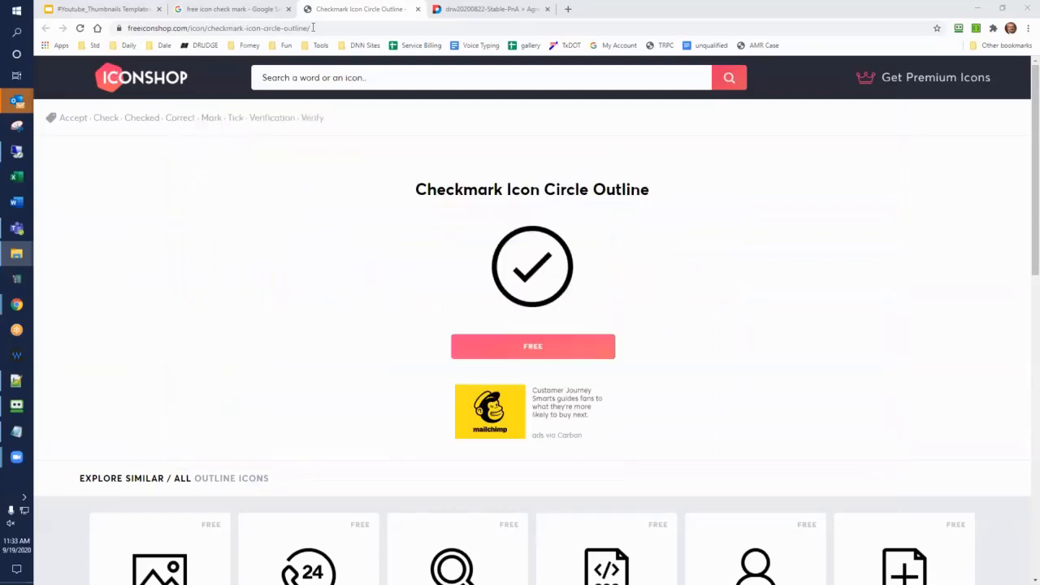
Step: Switch to the Plant an App site and open the Images/checkbox folder in Site Assets
{"action": "left_click", "coordinate": [466, 8]}
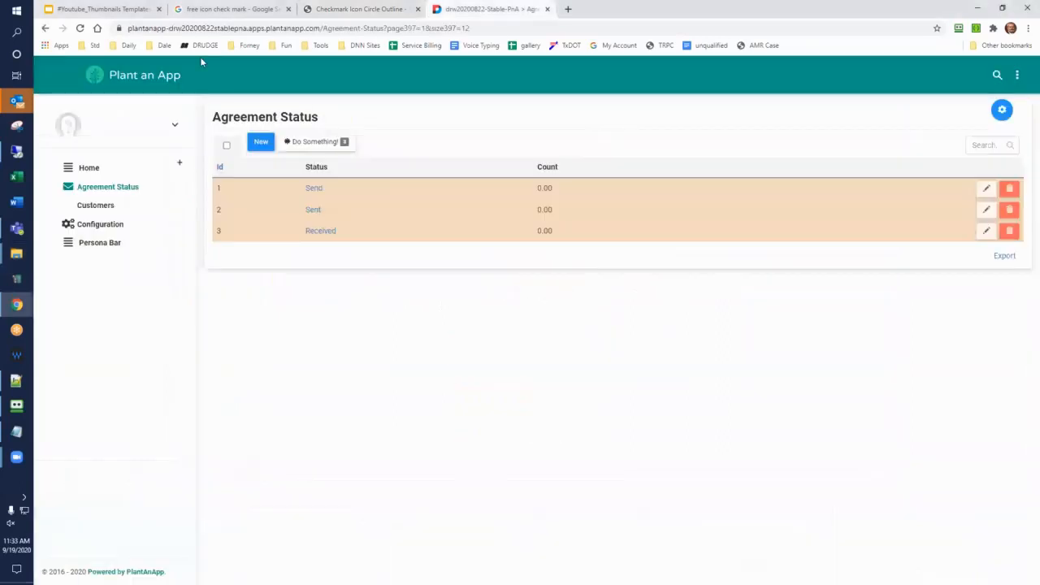
{"action": "left_click", "coordinate": [72, 242]}
{"action": "mouse_move", "coordinate": [55, 221]}
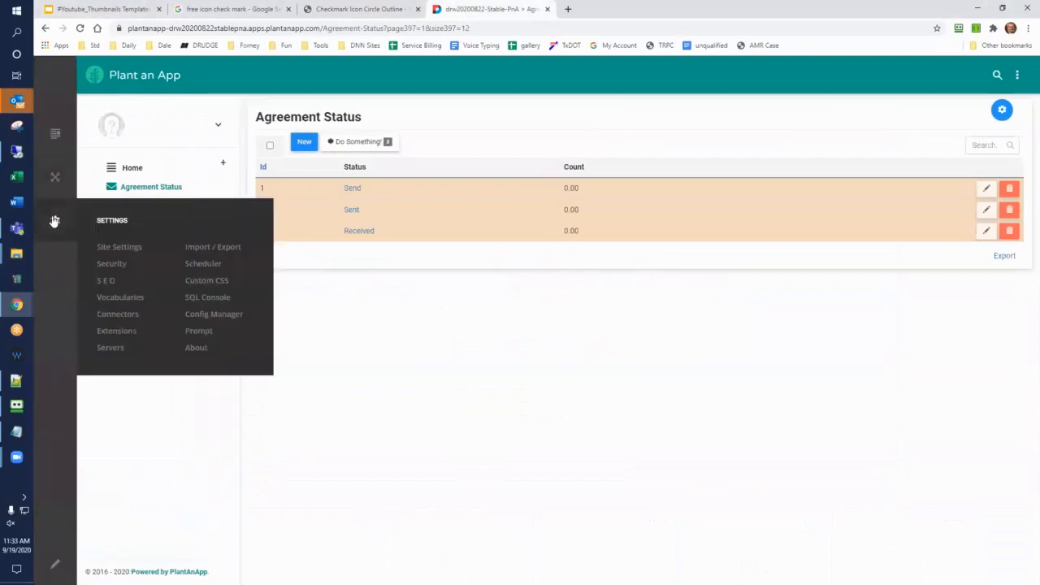
{"action": "mouse_move", "coordinate": [58, 182]}
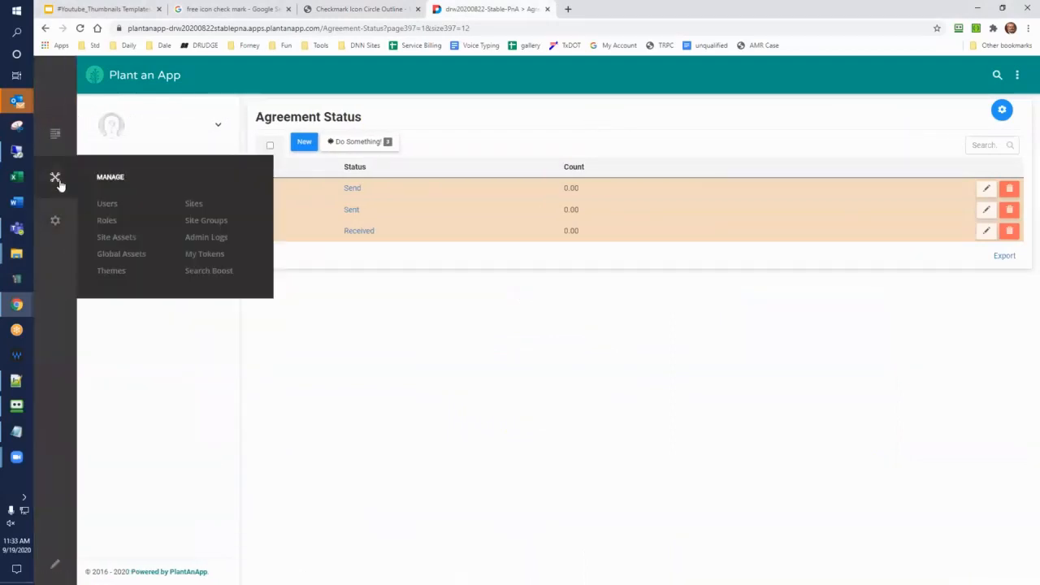
{"action": "left_click", "coordinate": [103, 238]}
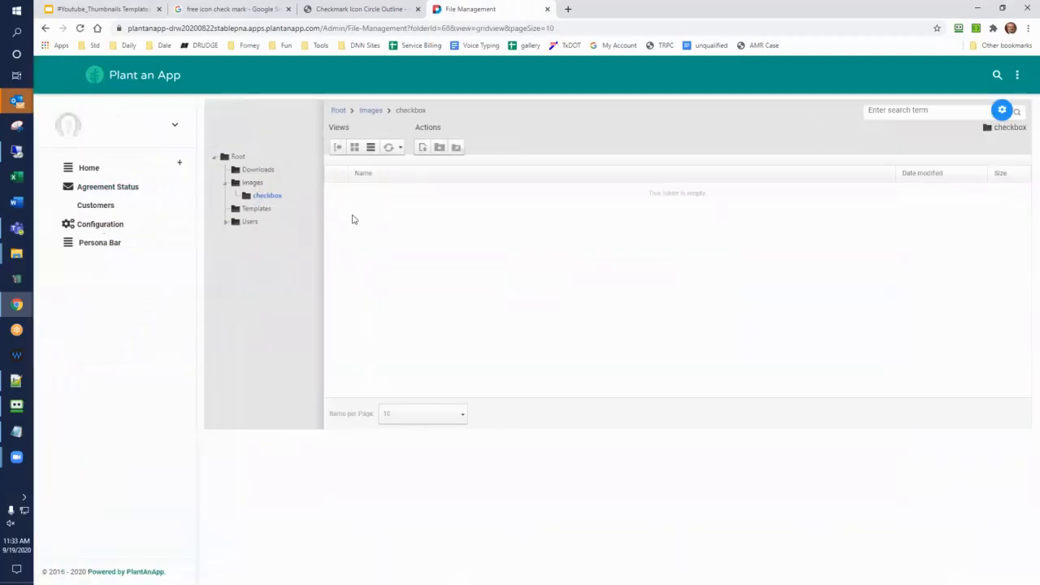
Step: Upload UnChecked_32x32.png and Checked_32x32.png to the checkbox folder and close the upload dialog
{"action": "left_click", "coordinate": [423, 148]}
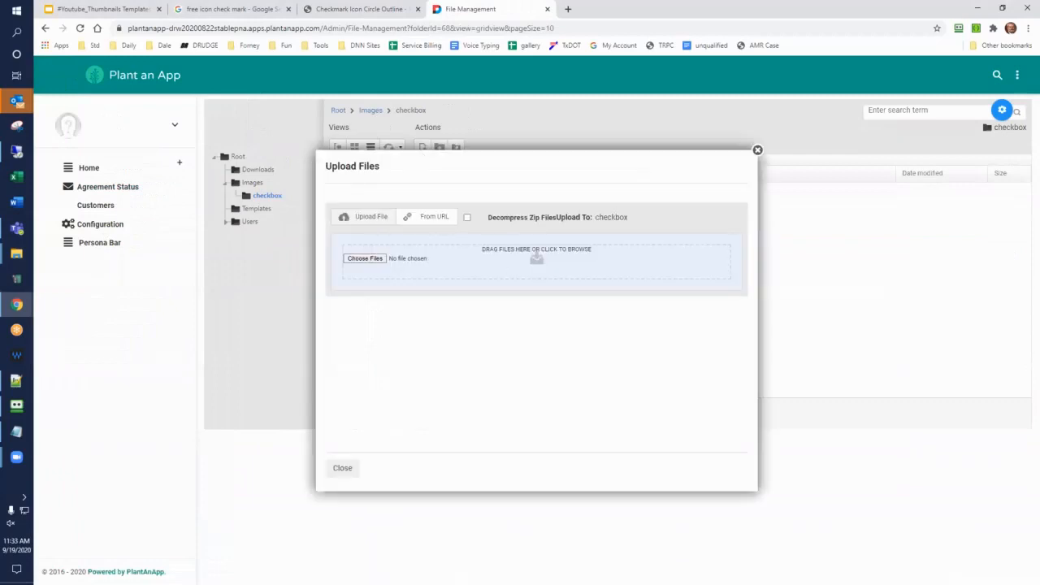
{"action": "left_click_drag", "start_coordinate": [627, 283], "coordinate": [599, 278]}
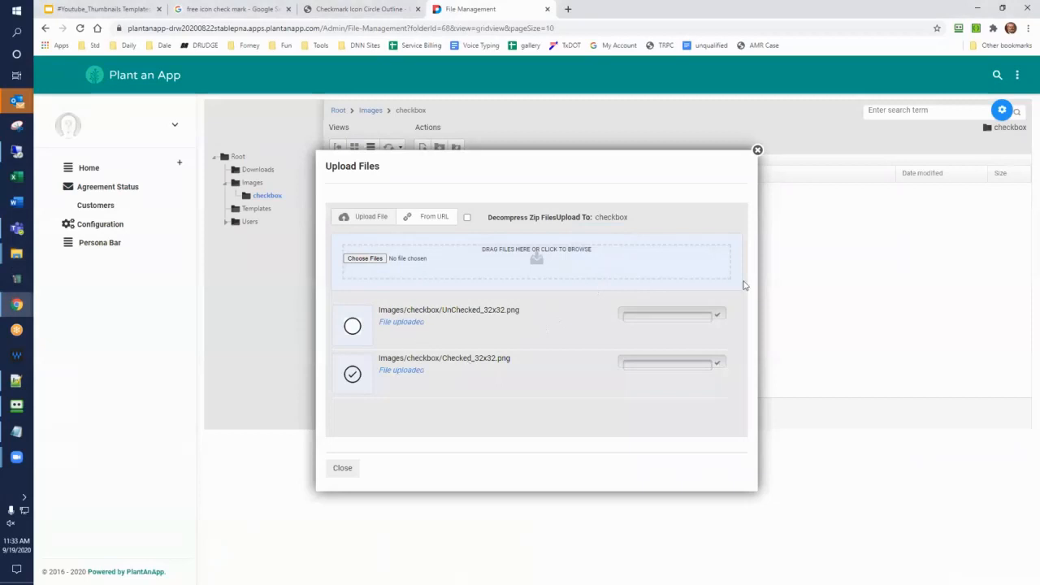
{"action": "left_click", "coordinate": [757, 151]}
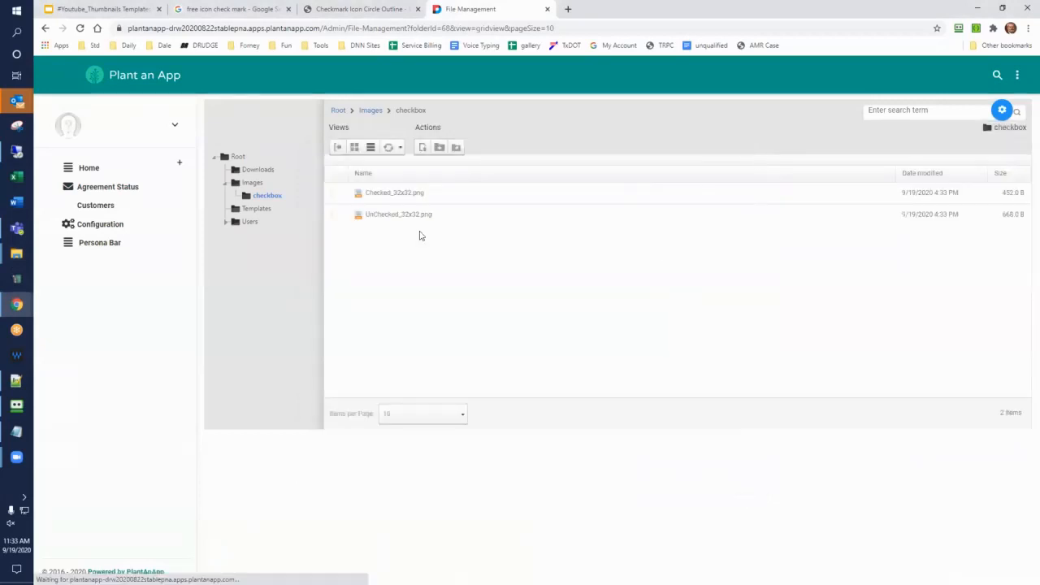
Step: Get the URL of UnChecked_32x32.png in the checkbox folder
{"action": "right_click", "coordinate": [533, 220]}
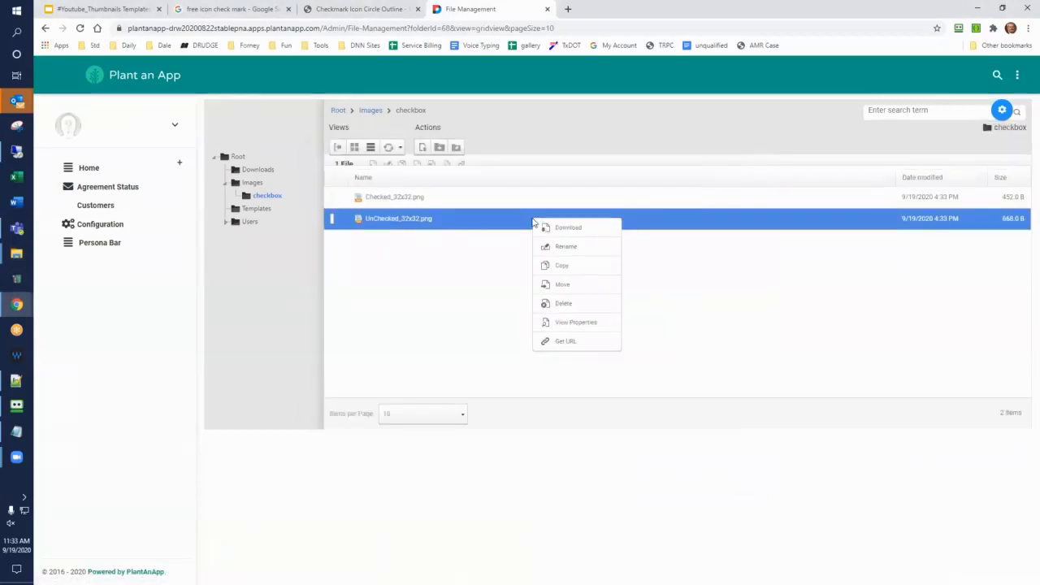
{"action": "left_click", "coordinate": [556, 342]}
{"action": "left_click", "coordinate": [682, 253]}
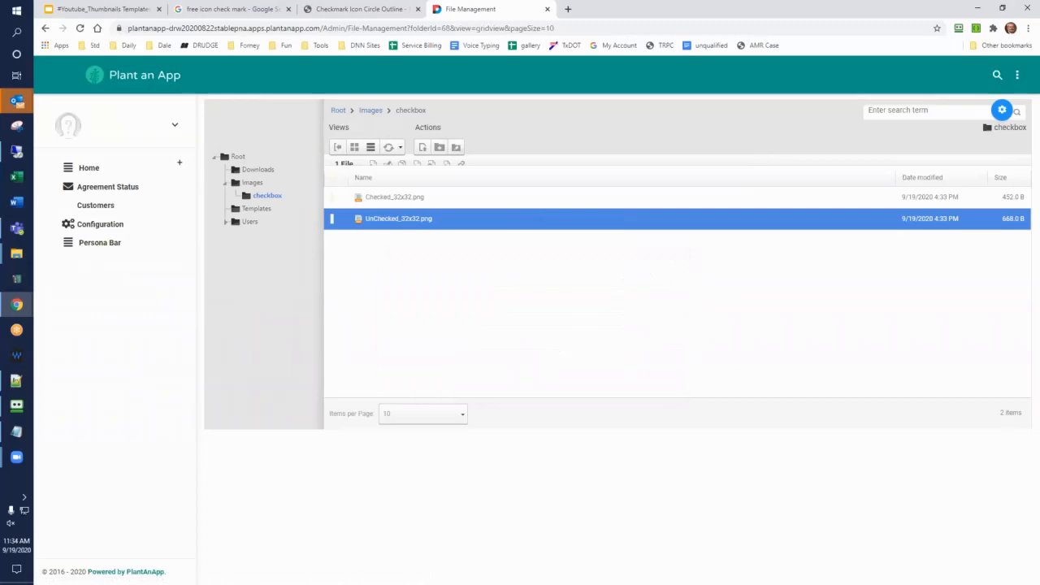
Step: Get the URL of Checked_32x32.png in the checkbox folder
{"action": "left_click", "coordinate": [481, 205]}
{"action": "right_click", "coordinate": [480, 204]}
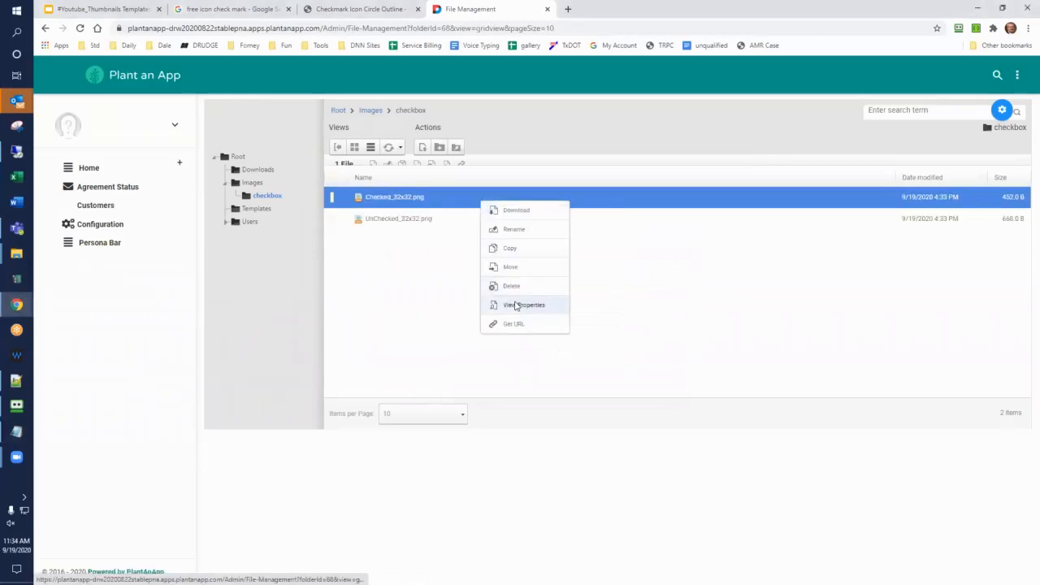
{"action": "left_click", "coordinate": [515, 324]}
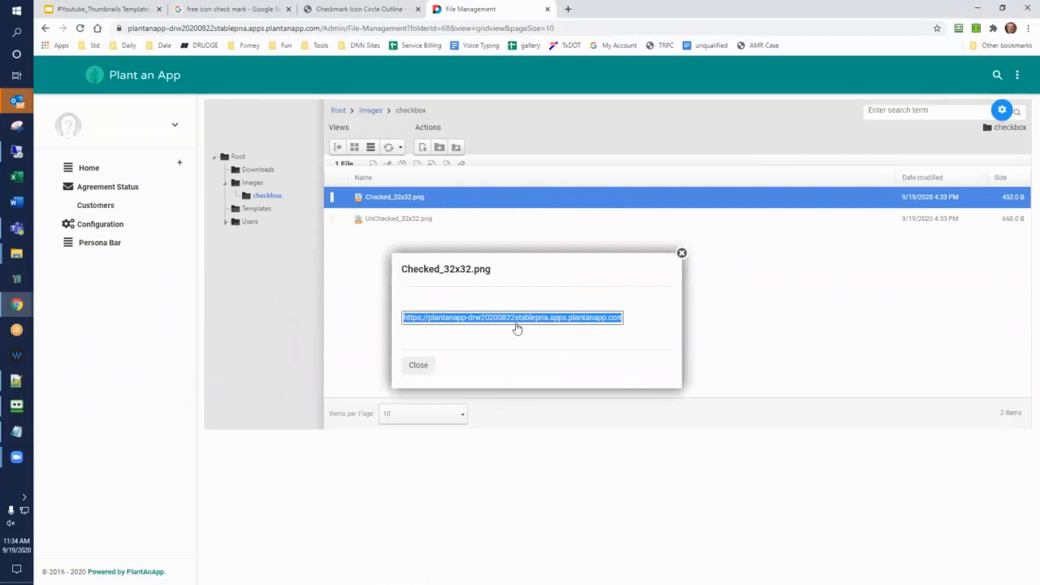
{"action": "left_click", "coordinate": [682, 253]}
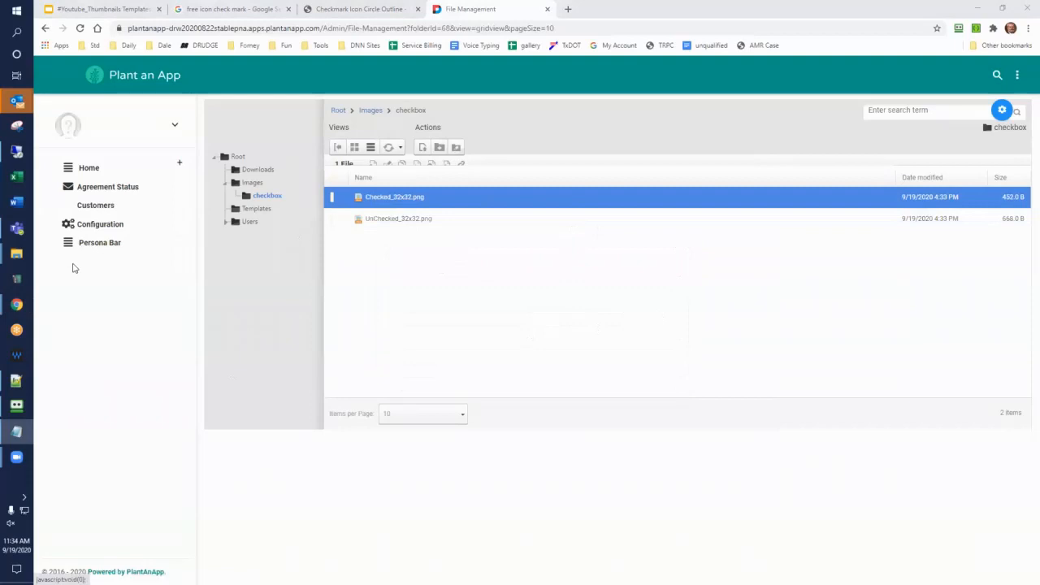
Step: Add and save custom CSS setting .rowIsSelected to display:none and .rowIsNotSelected to display:block, with both values swapped under .selected
{"action": "left_click", "coordinate": [97, 242]}
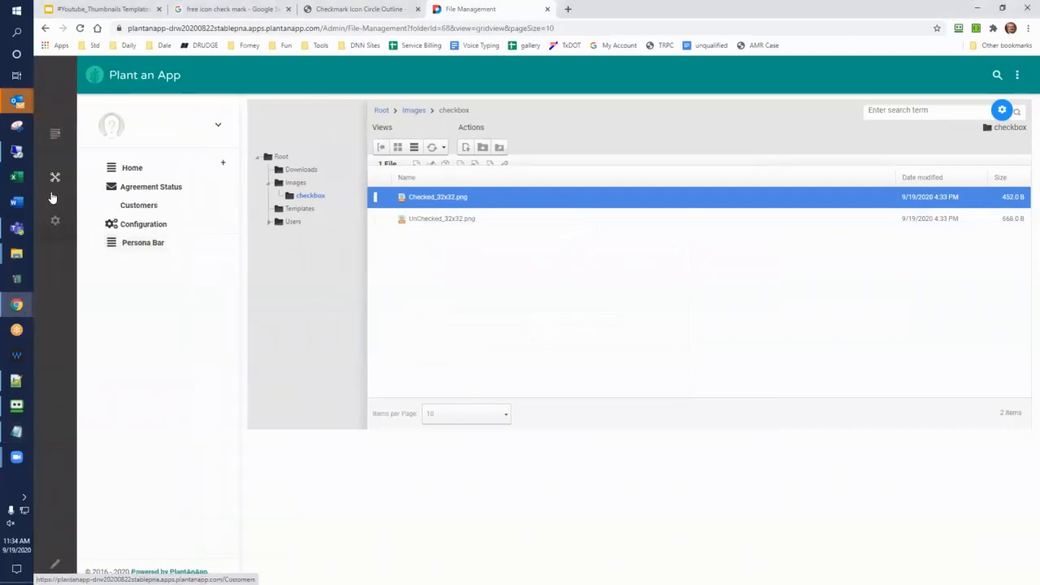
{"action": "mouse_move", "coordinate": [52, 224]}
{"action": "left_click", "coordinate": [214, 282]}
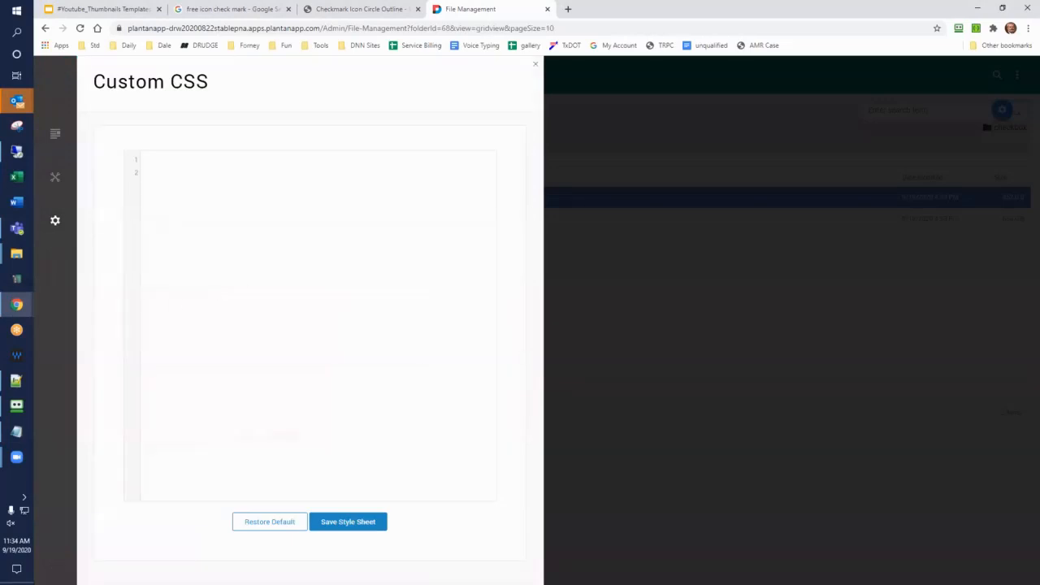
{"action": "key", "text": "alt+Tab"}
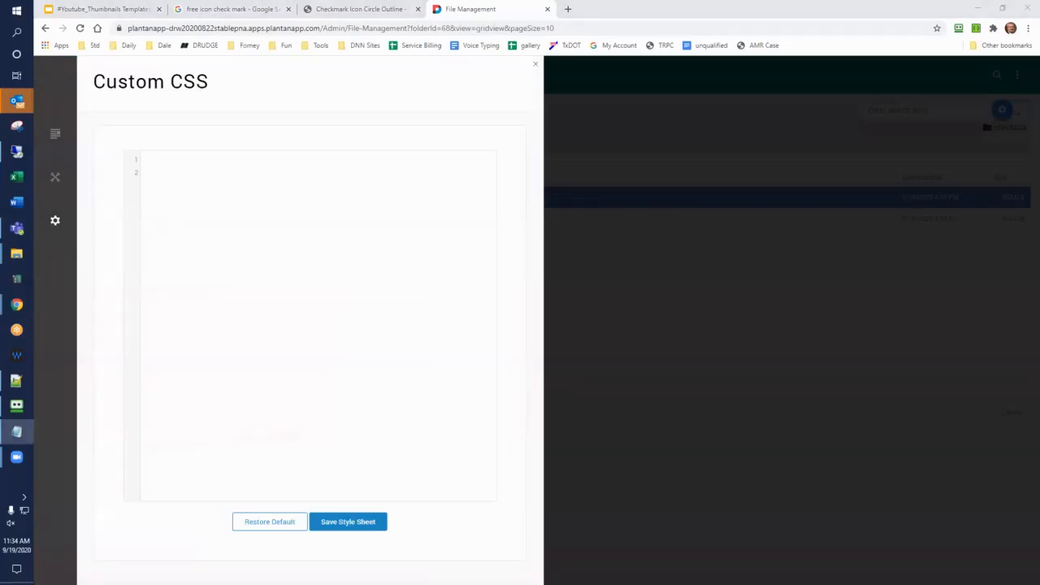
{"action": "key", "text": "alt+Tab"}
{"action": "type", "text": ".rowIsSelected{display:none;} .rowIsNotSelected{display:block;} .selected .rowIsSelected{display:block;} .selected .rowIsNotSelected{display:none;}"}
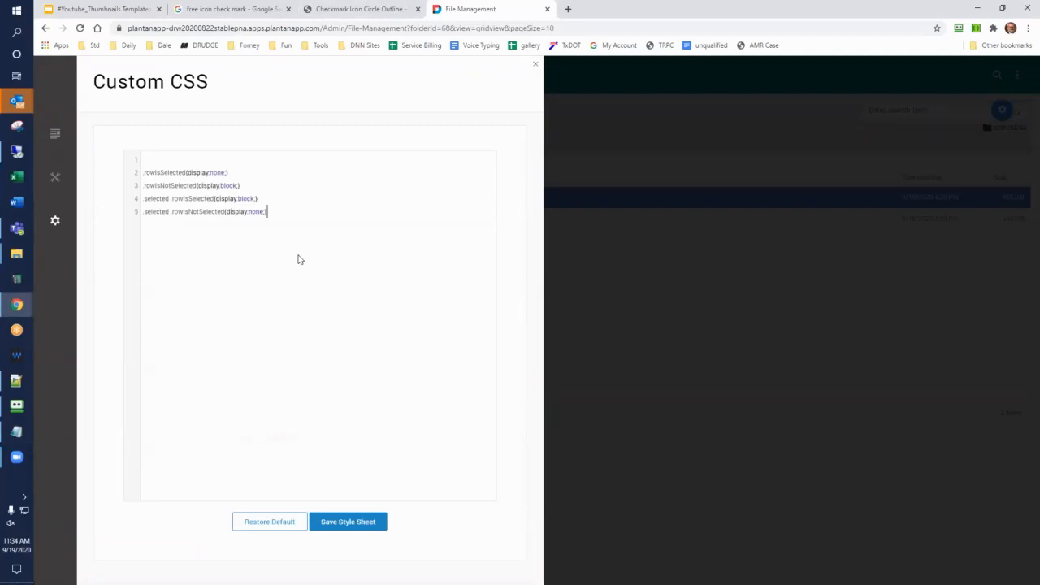
{"action": "left_click", "coordinate": [355, 525]}
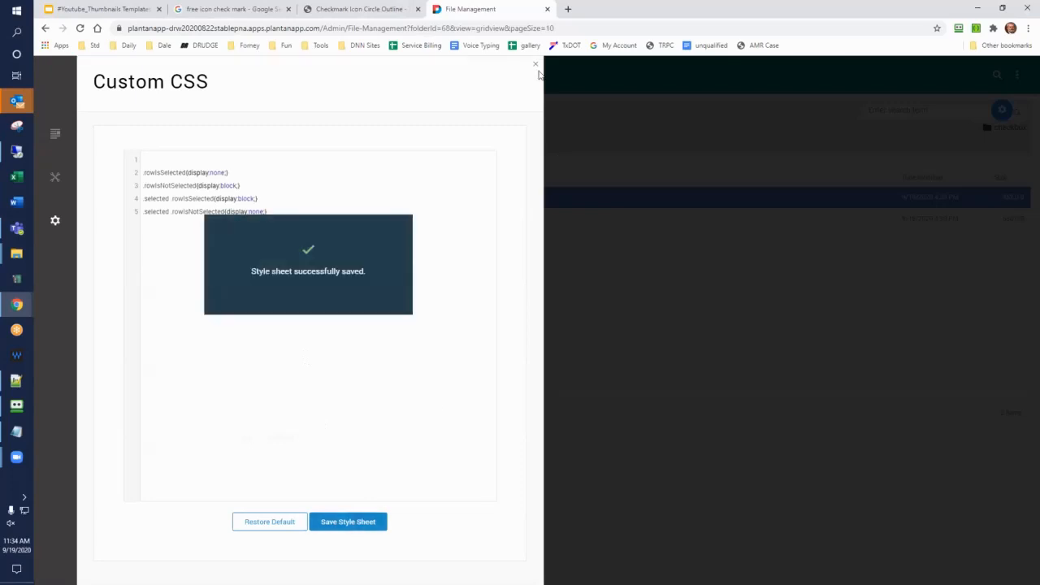
Step: Close the Custom CSS editor and open the listing customization settings of the Agreement Status page
{"action": "left_click", "coordinate": [535, 65]}
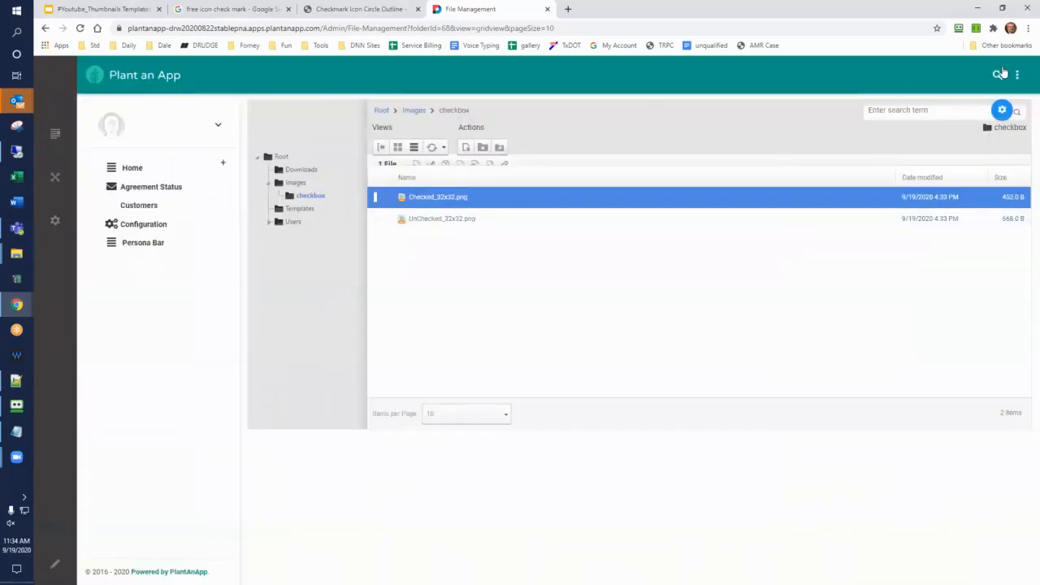
{"action": "left_click", "coordinate": [150, 188]}
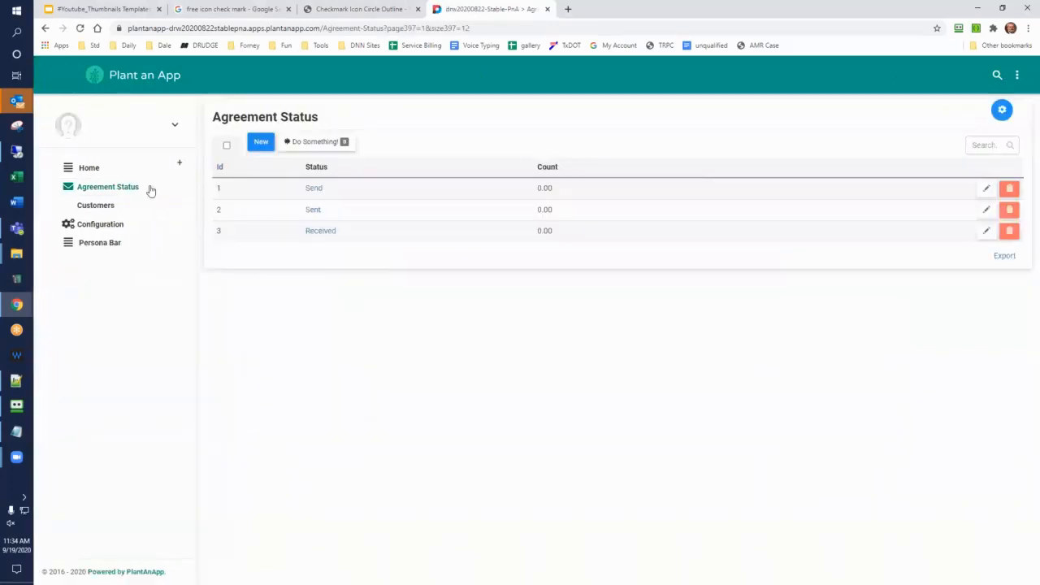
{"action": "left_click", "coordinate": [1002, 111]}
{"action": "left_click", "coordinate": [936, 164]}
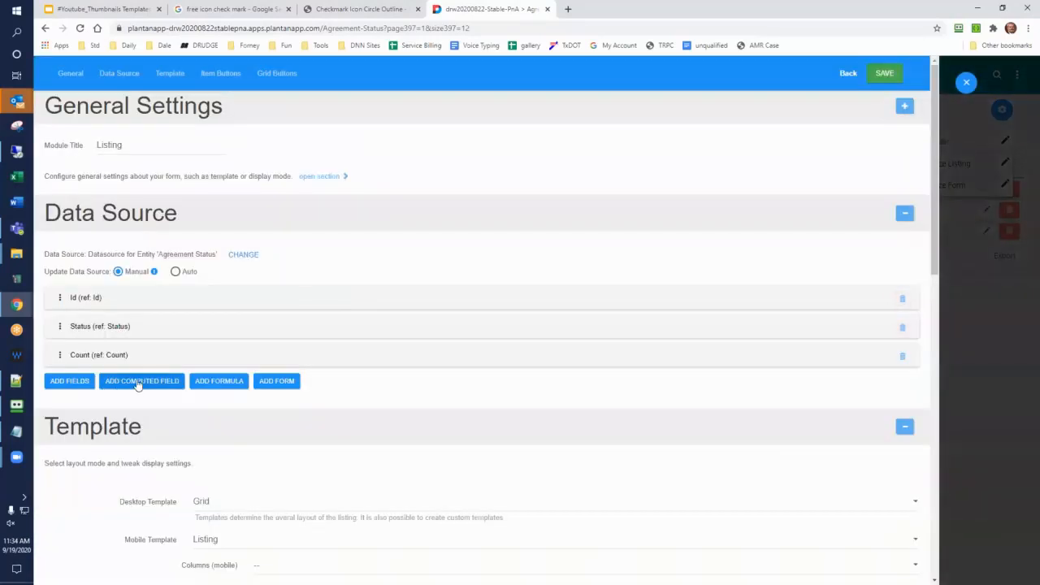
Step: Add a computed field to the listing's data source with Allow Html enabled and Searchable disabled
{"action": "left_click", "coordinate": [138, 385]}
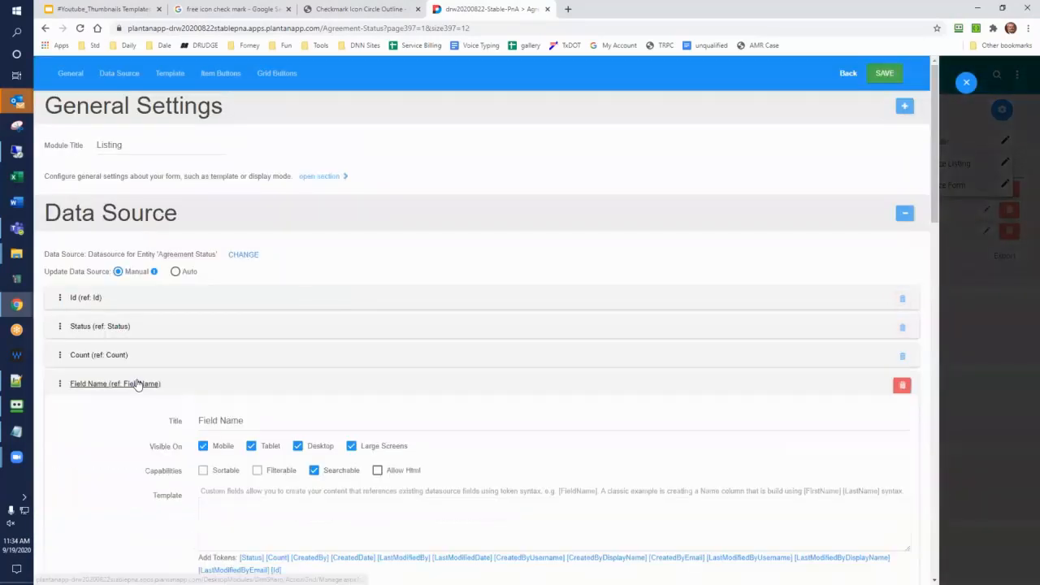
{"action": "scroll", "coordinate": [244, 349], "scroll_direction": "down", "scroll_amount": 2}
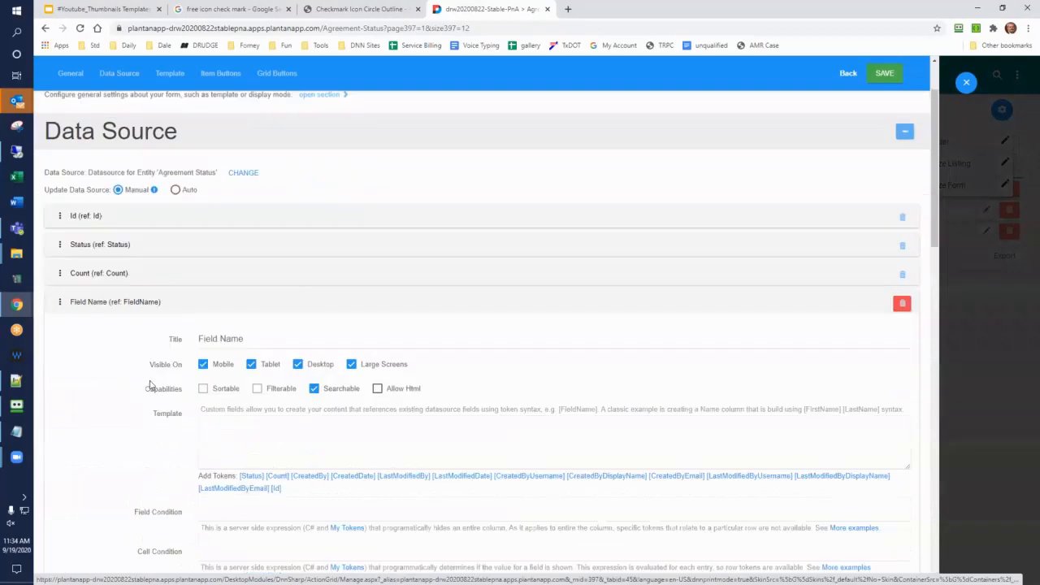
{"action": "left_click", "coordinate": [313, 310]}
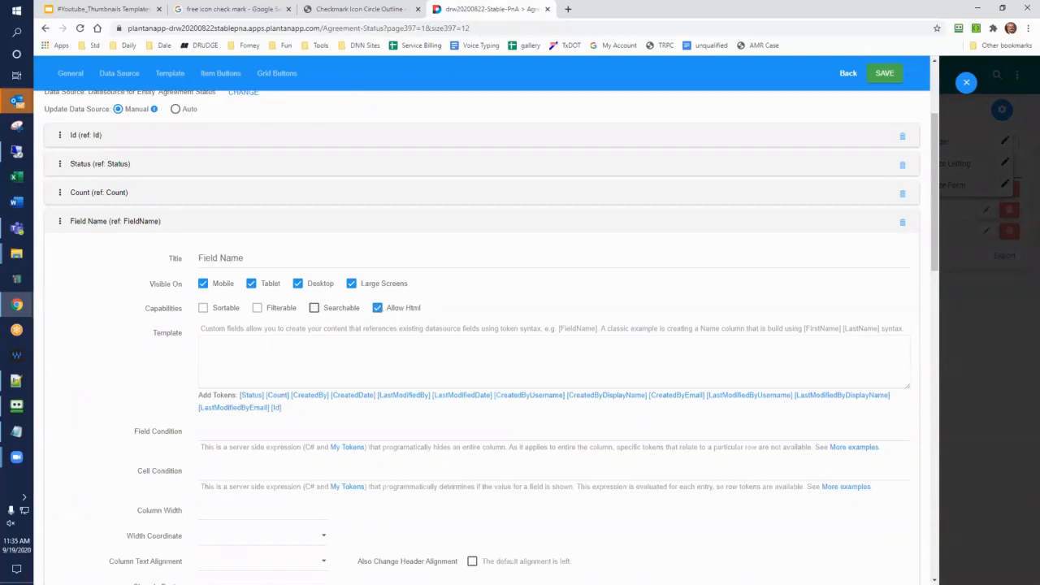
Step: Fill the computed field's template with two img tags classed rowIsSelected and rowIsNotSelected, each with an empty src and 25px height and width
{"action": "key", "text": "alt+Tab"}
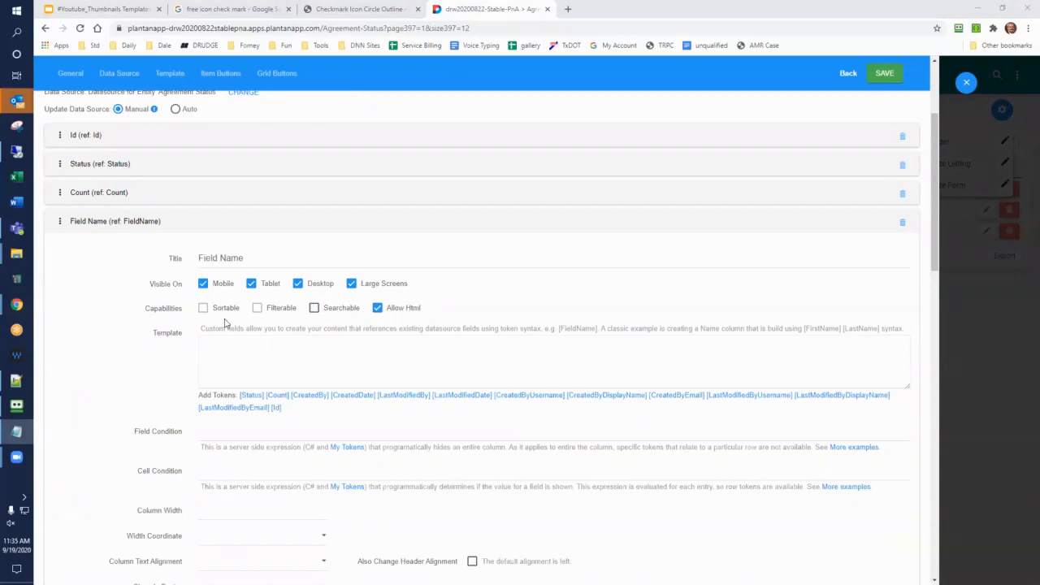
{"action": "left_click", "coordinate": [227, 347]}
{"action": "type", "text": "<img class=\"rowIsSelected\" src=\"\" style=\"height:25px;width:25px;\" /> <img class=\"rowIsNotSelected\" src=\"\" style=\"height:25px;width:25px;\" />"}
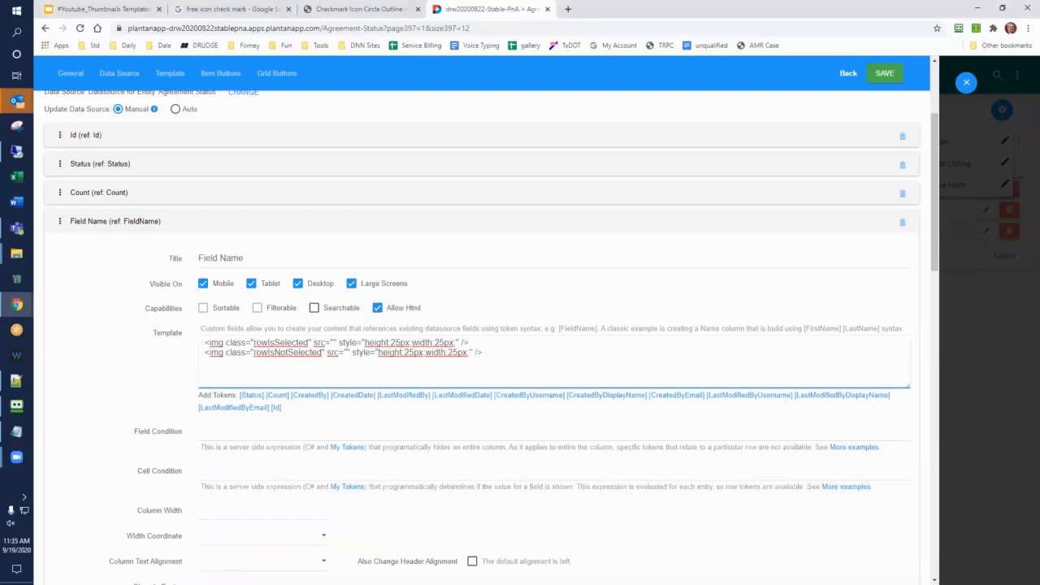
Step: Set the rowIsNotSelected image source to the UnChecked_32x32.png URL and the rowIsSelected image source to the Checked_32x32.png URL
{"action": "key", "text": "alt+Tab"}
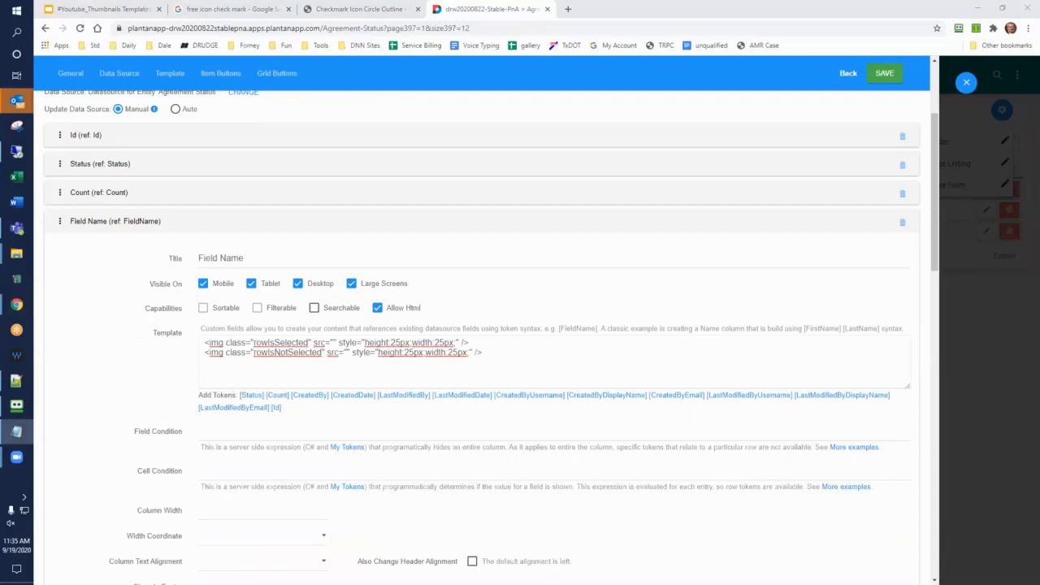
{"action": "left_click", "coordinate": [347, 351]}
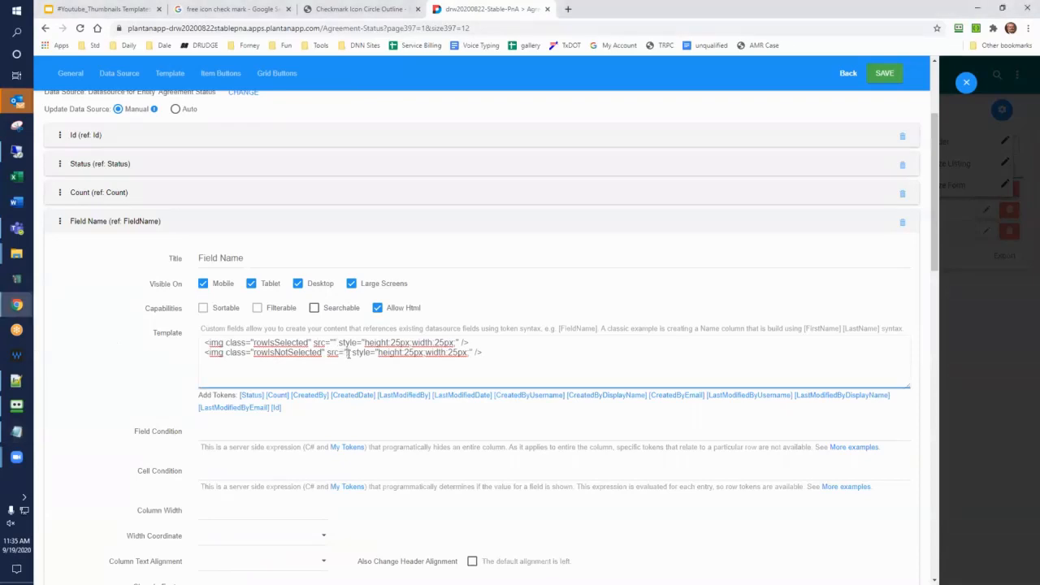
{"action": "type", "text": "https://plantanapp-drw20200822stablepna.apps.plantanapp.com/Portals/0/Images/checkbox/UnChecked_32x32.png?ver=3UoLV9HFT89KVHnAvJ1vSw%3d%3d"}
{"action": "left_click_drag", "start_coordinate": [703, 351], "coordinate": [748, 352]}
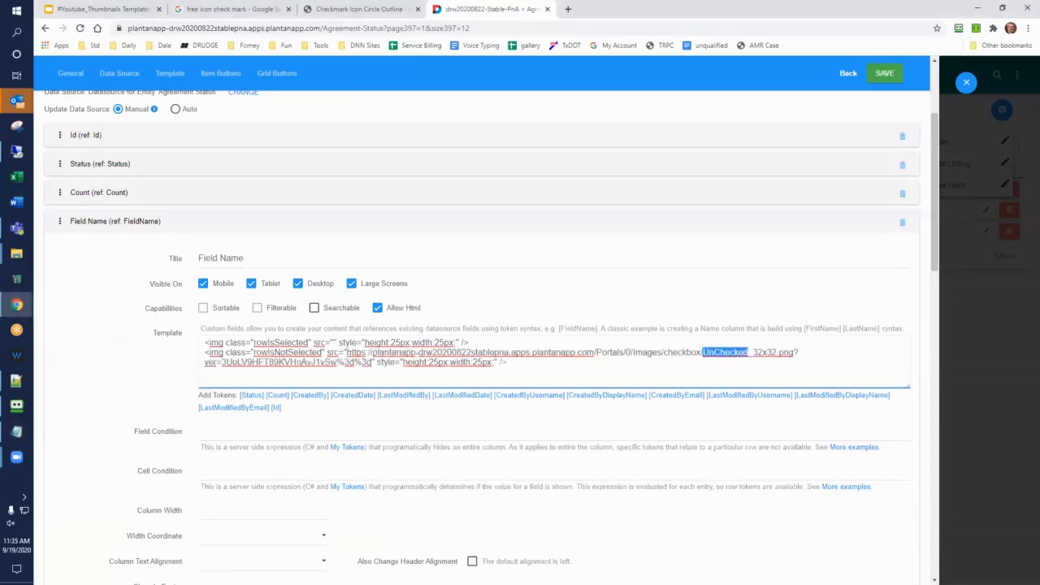
{"action": "key", "text": "alt+Tab"}
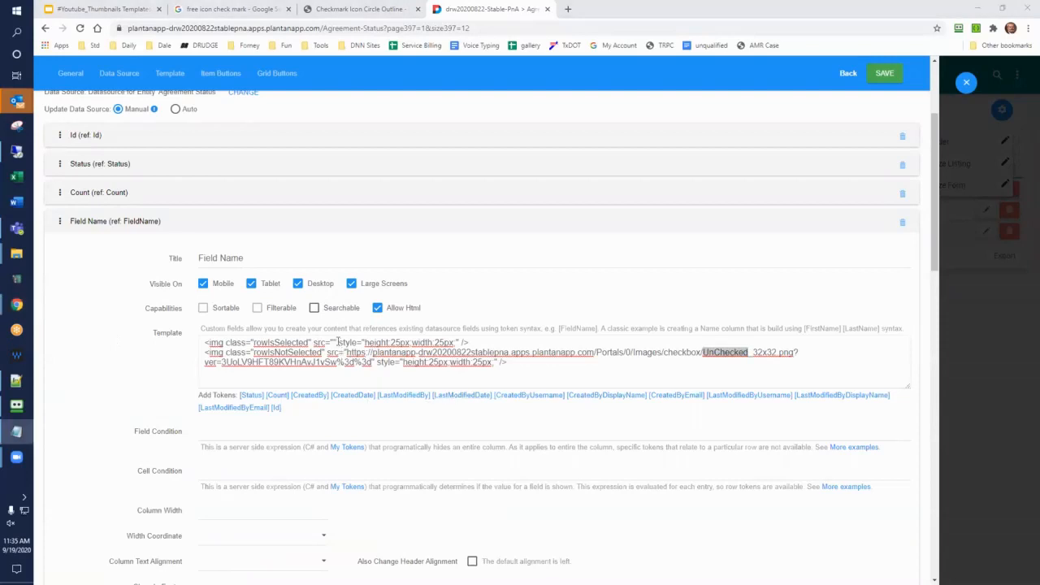
{"action": "left_click", "coordinate": [333, 342]}
{"action": "type", "text": "https://plantanapp-drw20200822stablepna.apps.plantanapp.com/Portals/0/Images/checkbox/Checked_32x32.png?ver=0wNs-eBPuL-w19MqJwWM6A%3d%3d"}
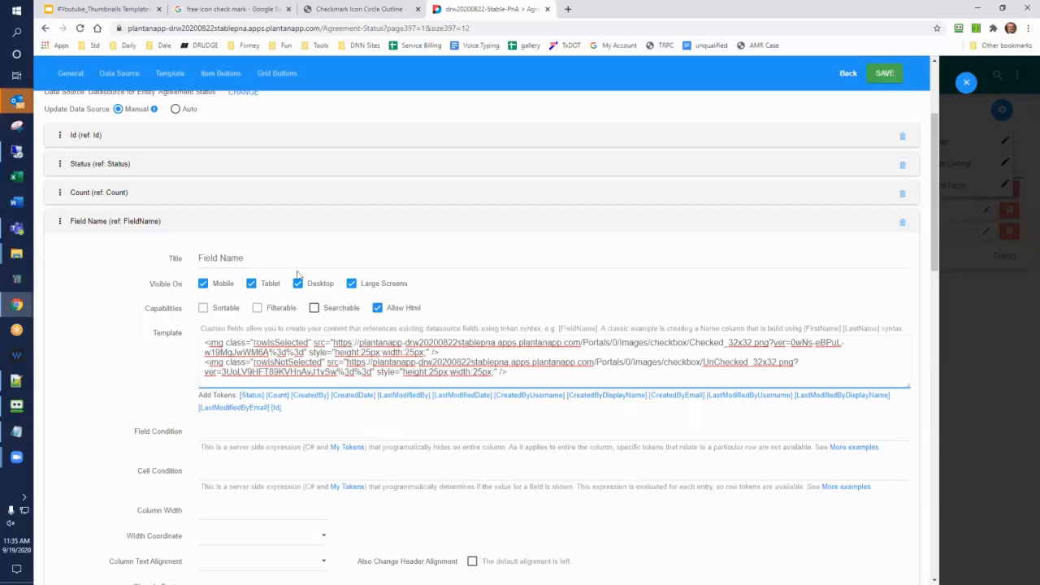
Step: Title the computed field "Select" and move it above the Id field
{"action": "left_click_drag", "start_coordinate": [286, 258], "coordinate": [198, 259]}
{"action": "type", "text": "Select"}
{"action": "left_click_drag", "start_coordinate": [59, 218], "coordinate": [81, 130]}
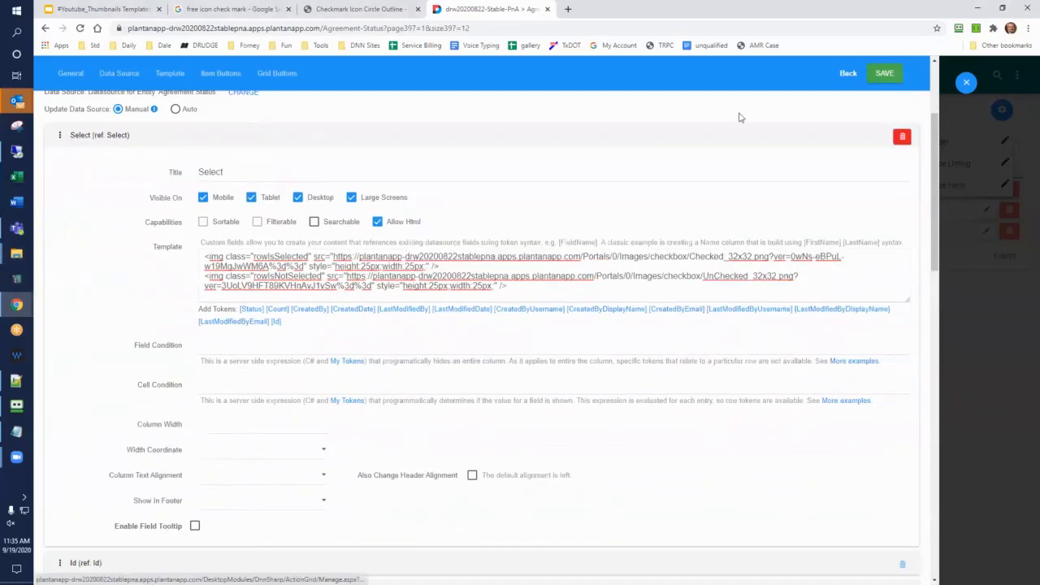
Step: Save and close the listing settings, and reload the Agreement Status page
{"action": "left_click", "coordinate": [882, 75]}
{"action": "left_click", "coordinate": [969, 83]}
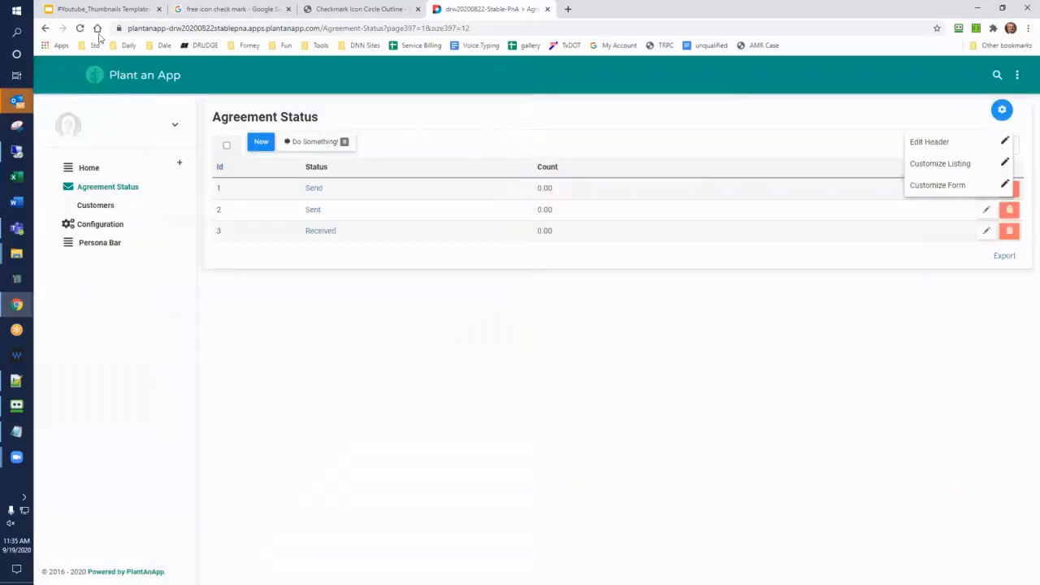
{"action": "left_click", "coordinate": [79, 30]}
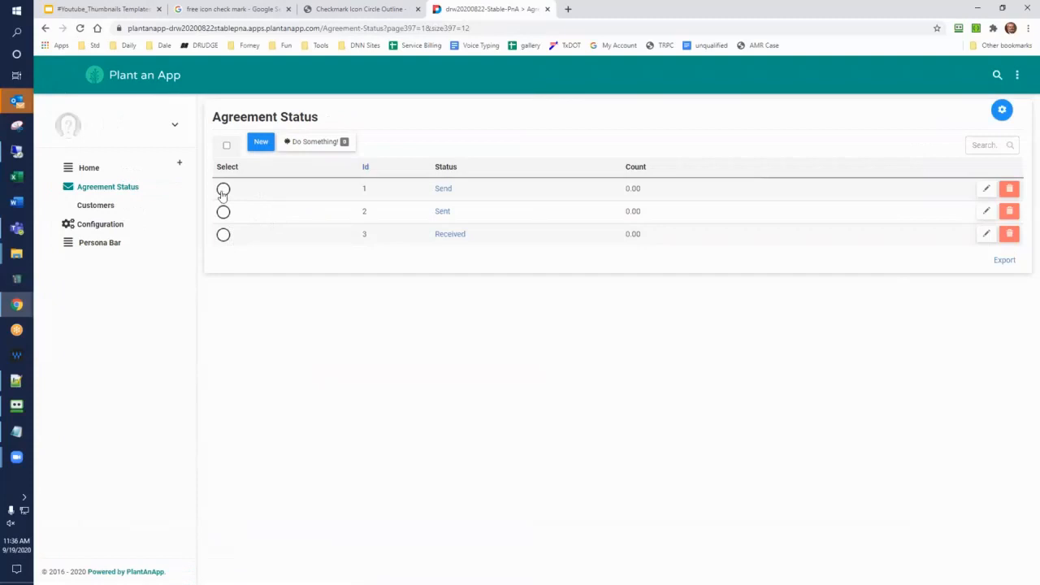
Step: Test the custom checkboxes by toggling the selection of the Send, Sent and Received rows
{"action": "left_click", "coordinate": [224, 191]}
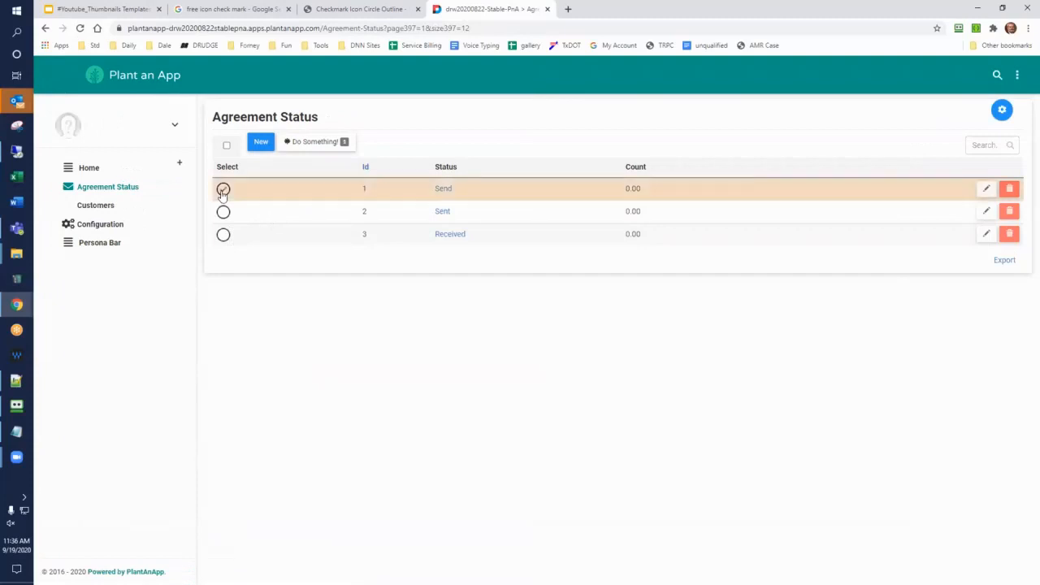
{"action": "left_click", "coordinate": [223, 212]}
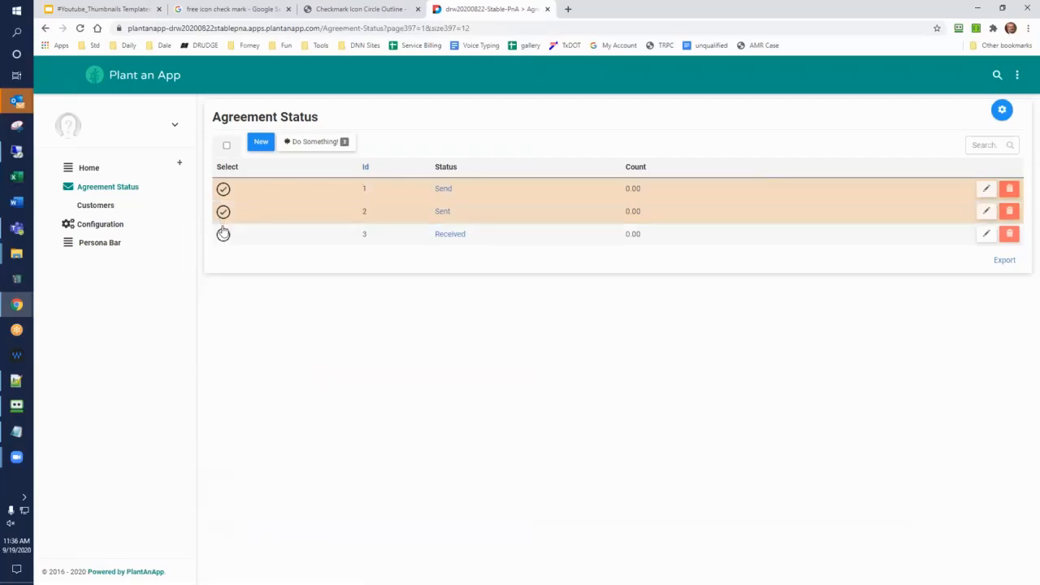
{"action": "left_click", "coordinate": [223, 234]}
{"action": "left_click", "coordinate": [223, 212]}
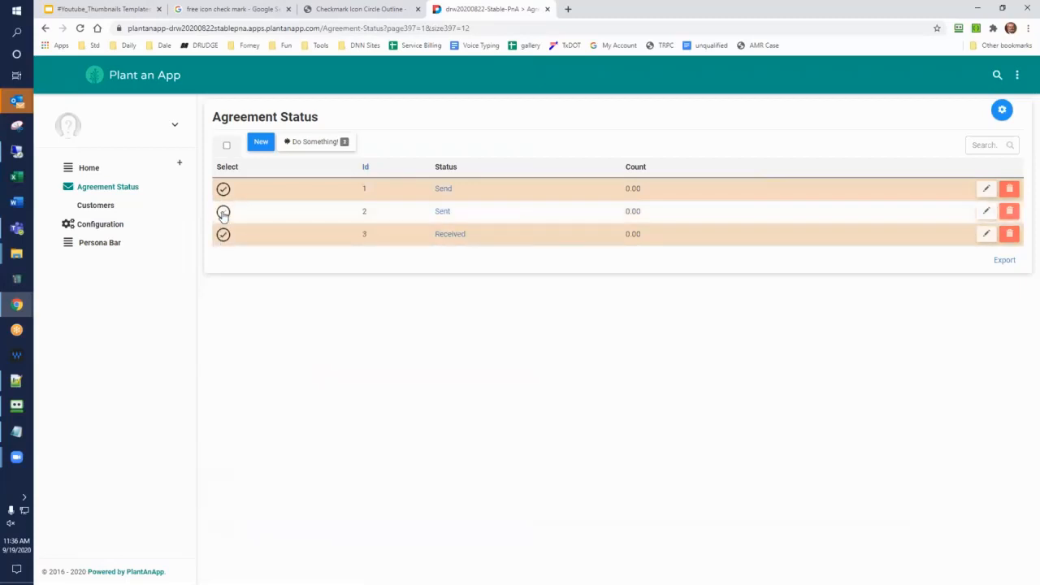
{"action": "left_click", "coordinate": [223, 235]}
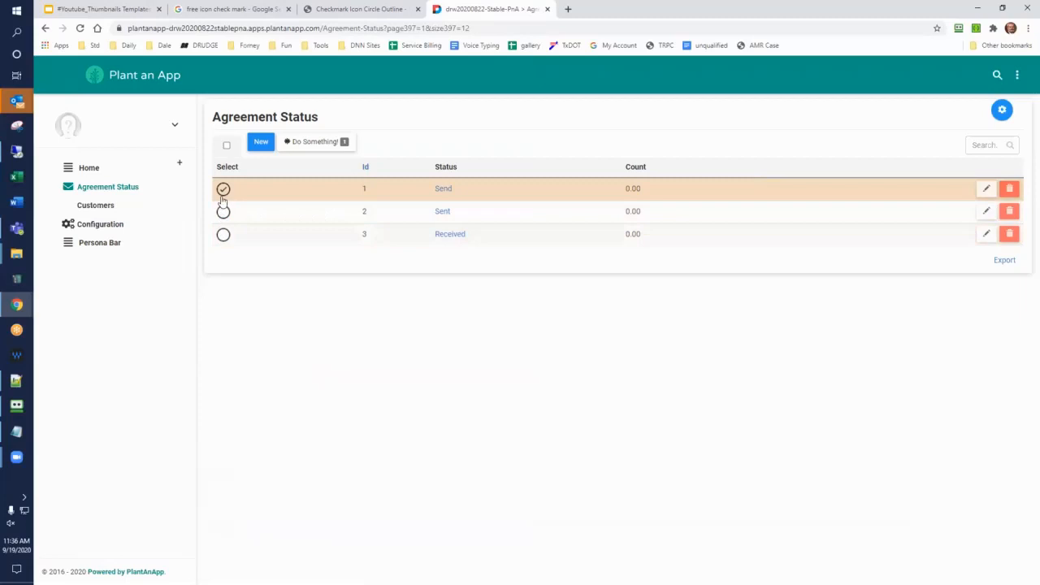
{"action": "left_click", "coordinate": [225, 235]}
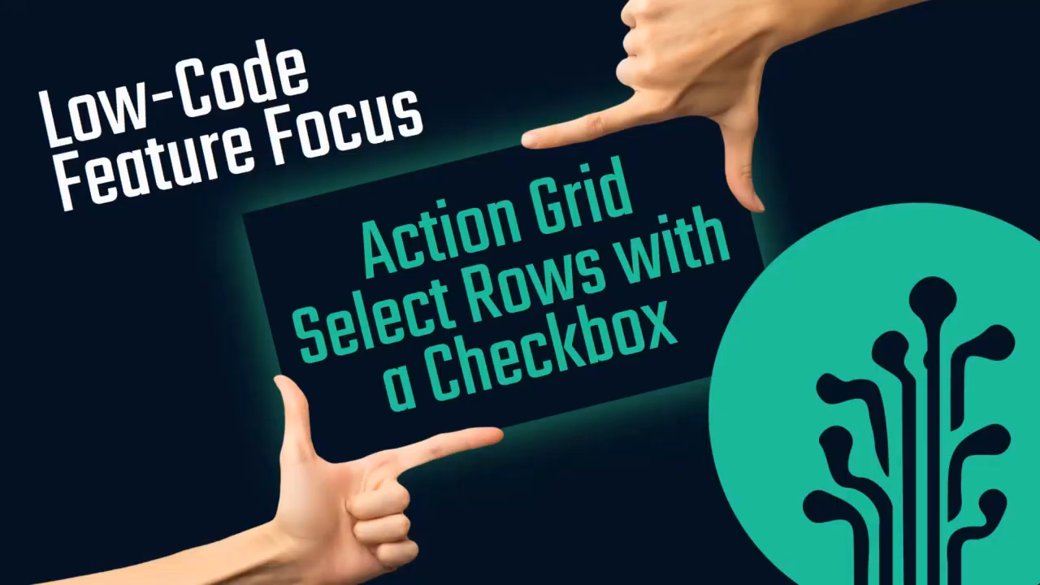